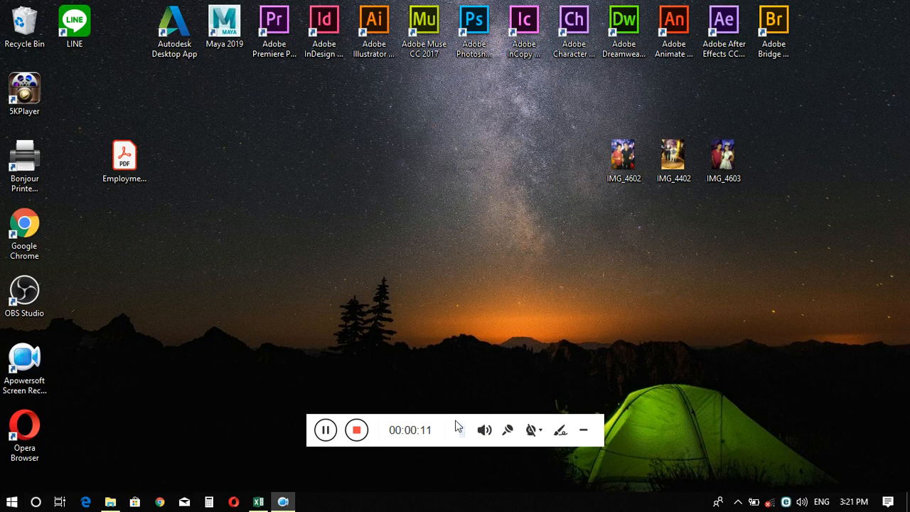
# Switch to the Example Youtuber workbook in Excel and inspect the second tag's price and article number cells
pyautogui.moveTo(451, 423); pyautogui.dragTo(440, 466)
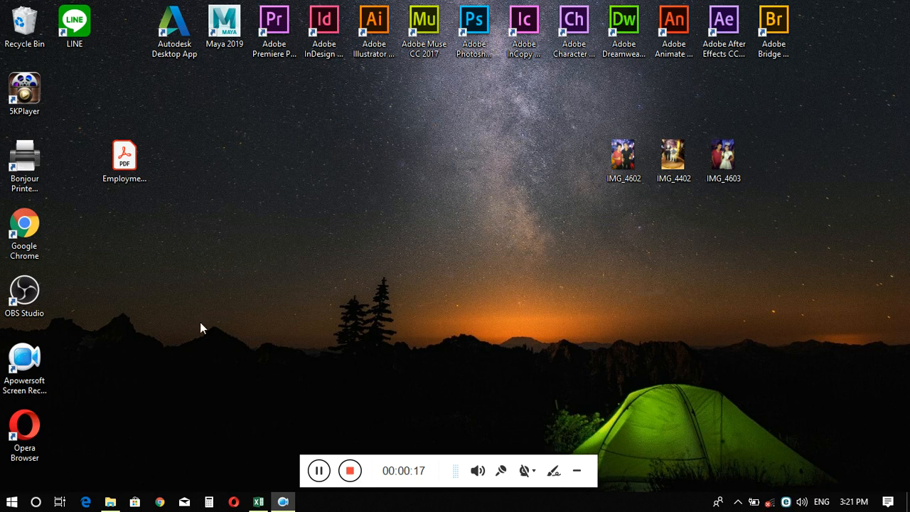
pyautogui.click(258, 503)
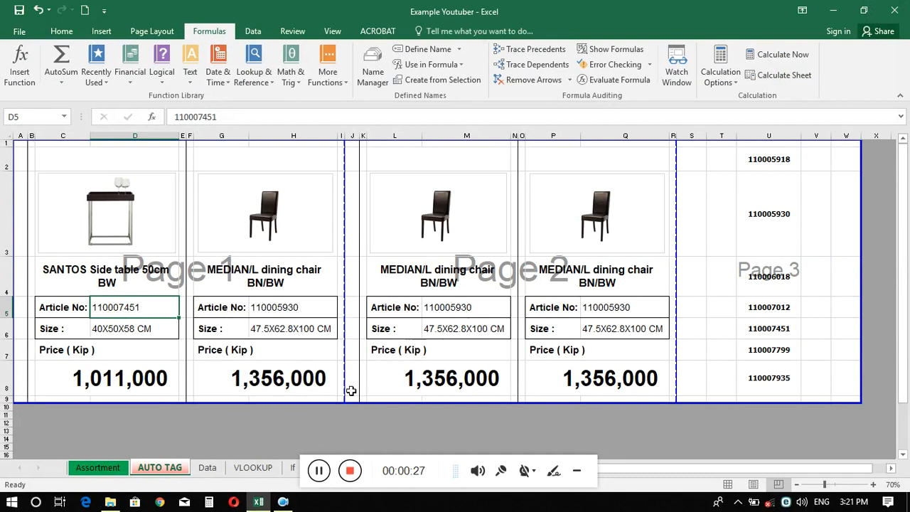
pyautogui.click(265, 385)
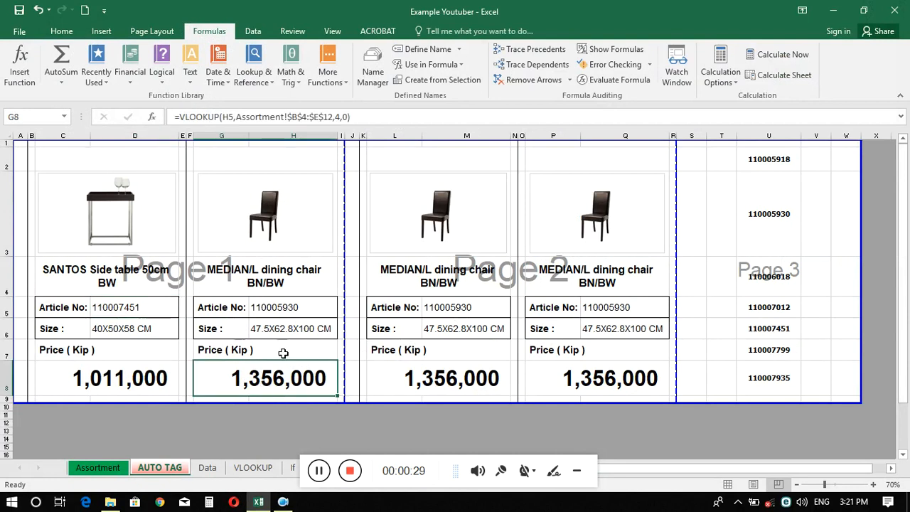
pyautogui.click(284, 308)
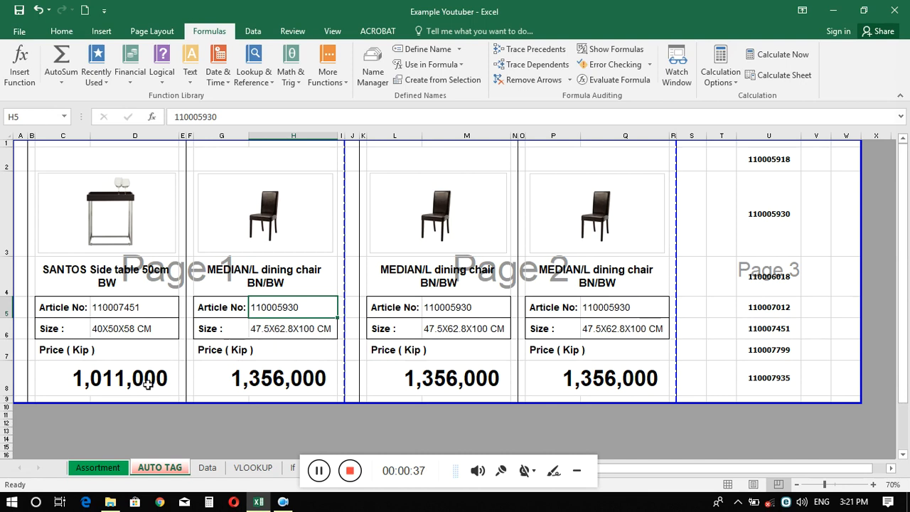
pyautogui.click(257, 378)
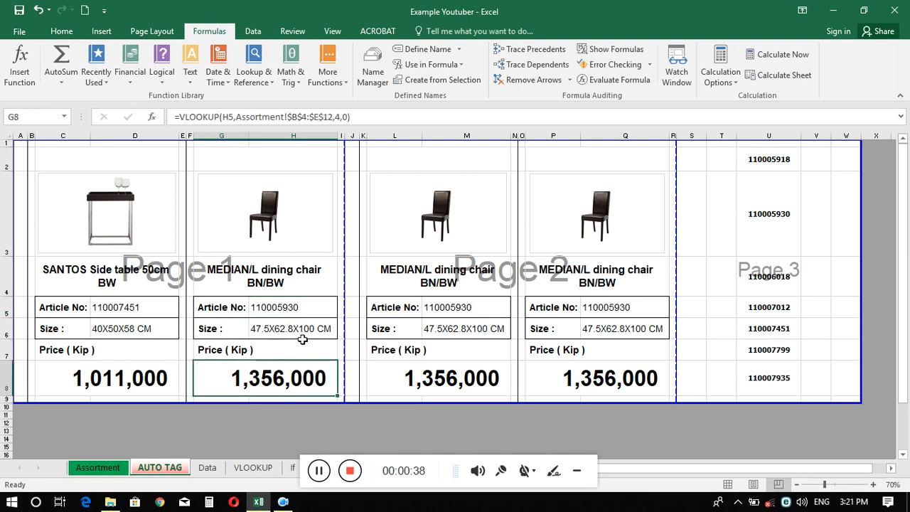
# Copy article number 110005930 from cell U3 into the second tag's article number cell H5
pyautogui.doubleClick(788, 328)
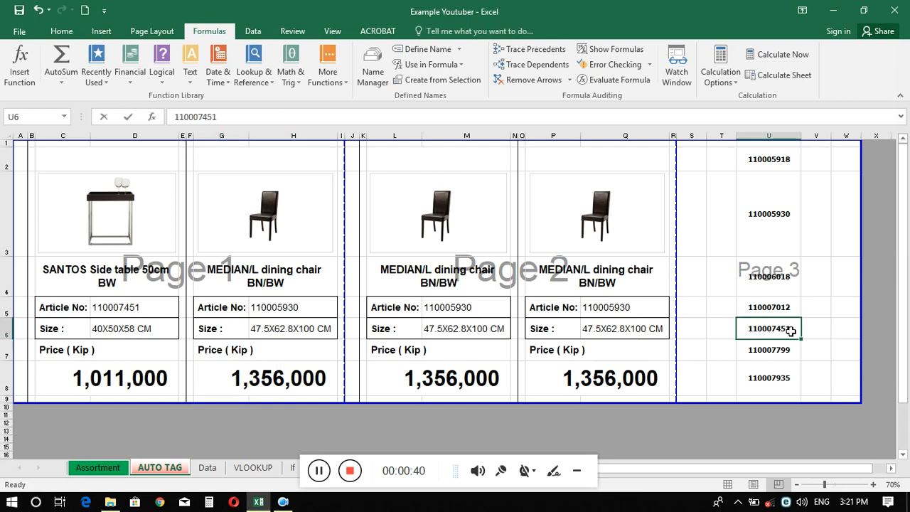
pyautogui.doubleClick(791, 213)
pyautogui.doubleClick(791, 214)
pyautogui.hotkey('ctrl', 'c')
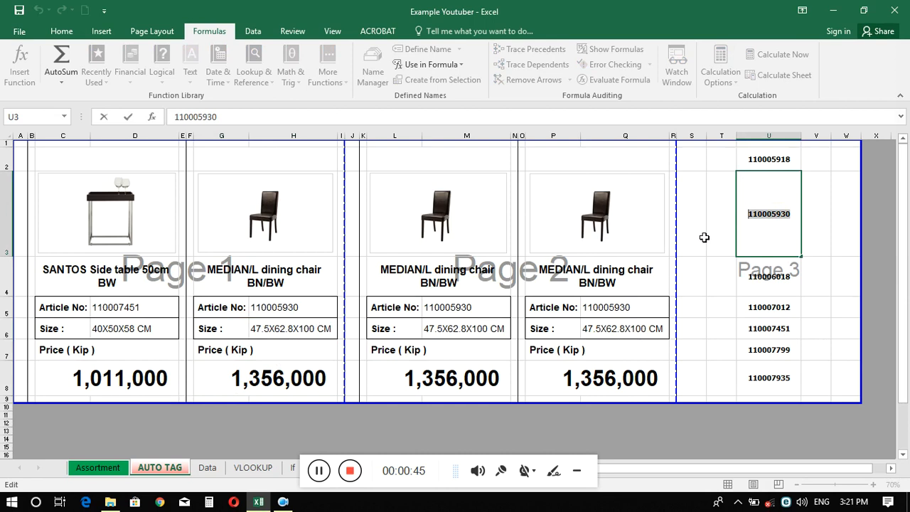
pyautogui.doubleClick(307, 307)
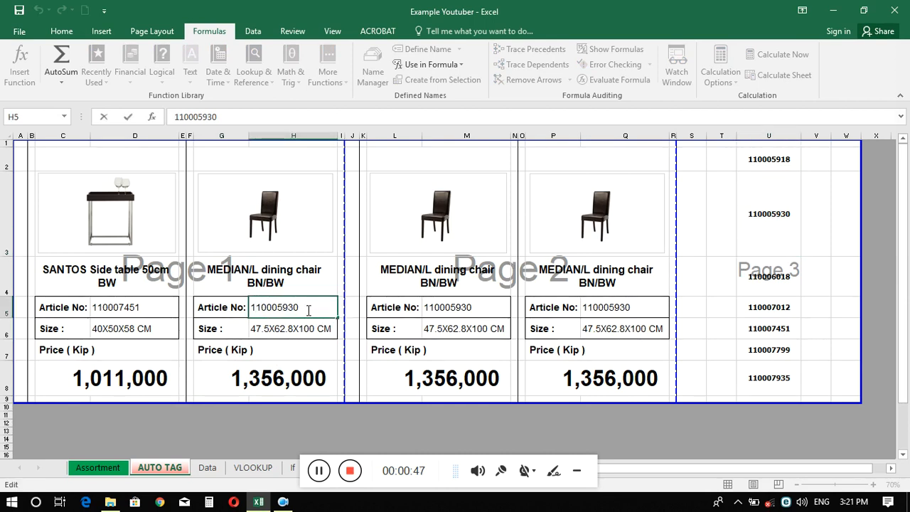
pyautogui.doubleClick(307, 307)
pyautogui.hotkey('ctrl', 'v')
pyautogui.press('Return')
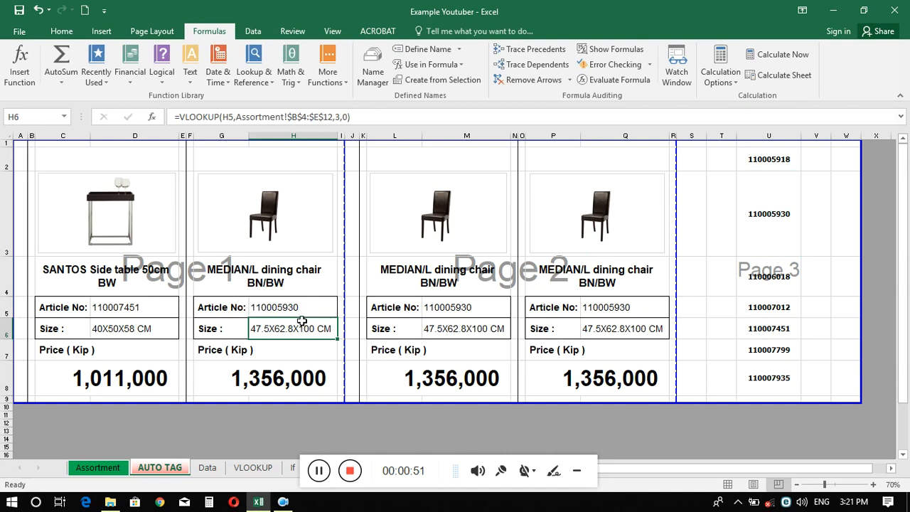
# Copy article number 110007451 from the first tag's cell D5 into the second tag's cell H5
pyautogui.doubleClick(151, 308)
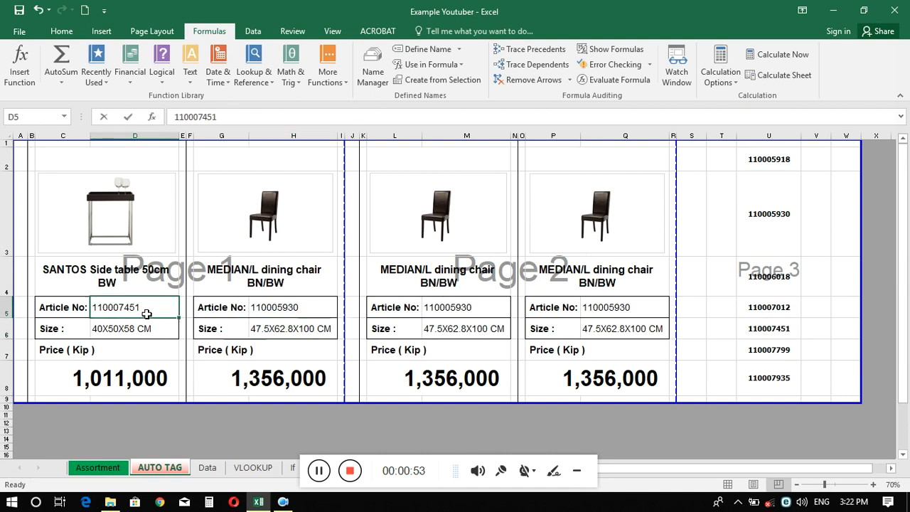
pyautogui.moveTo(151, 307); pyautogui.dragTo(70, 308)
pyautogui.hotkey('ctrl', 'c')
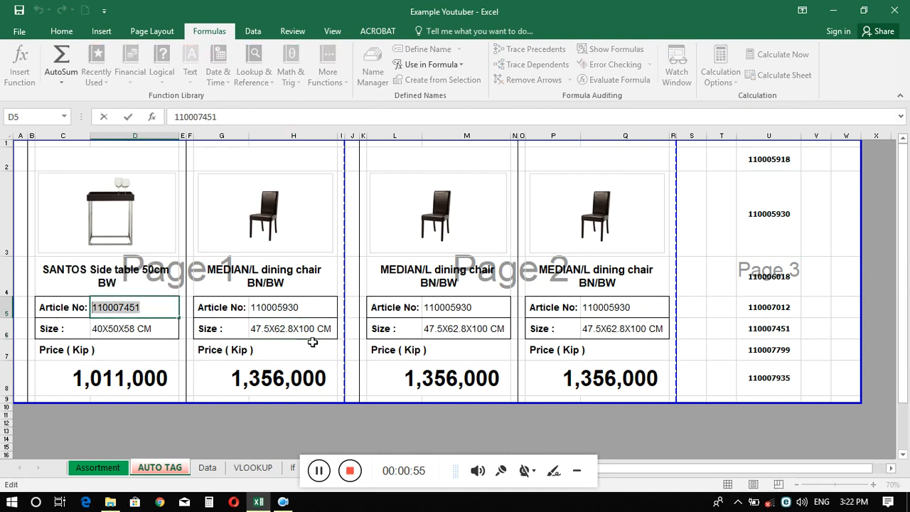
pyautogui.click(301, 313)
pyautogui.doubleClick(302, 313)
pyautogui.hotkey('ctrl', 'v')
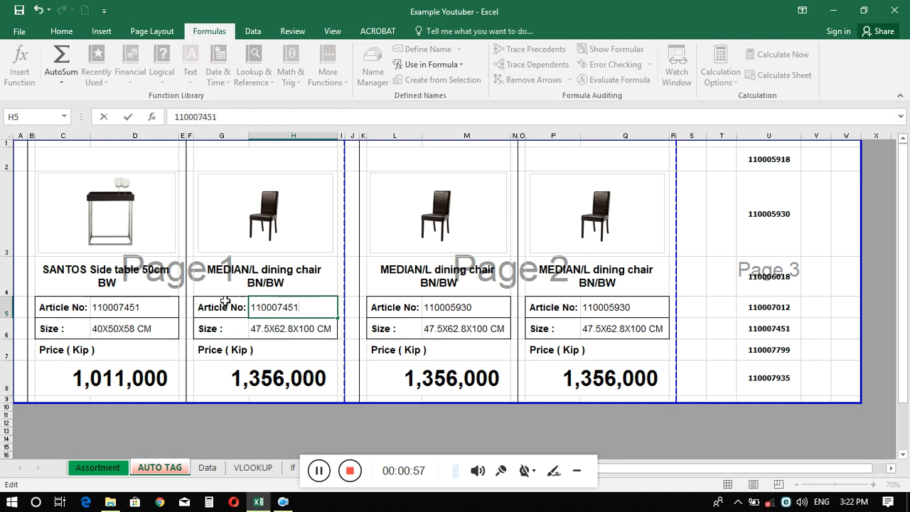
pyautogui.press('Return')
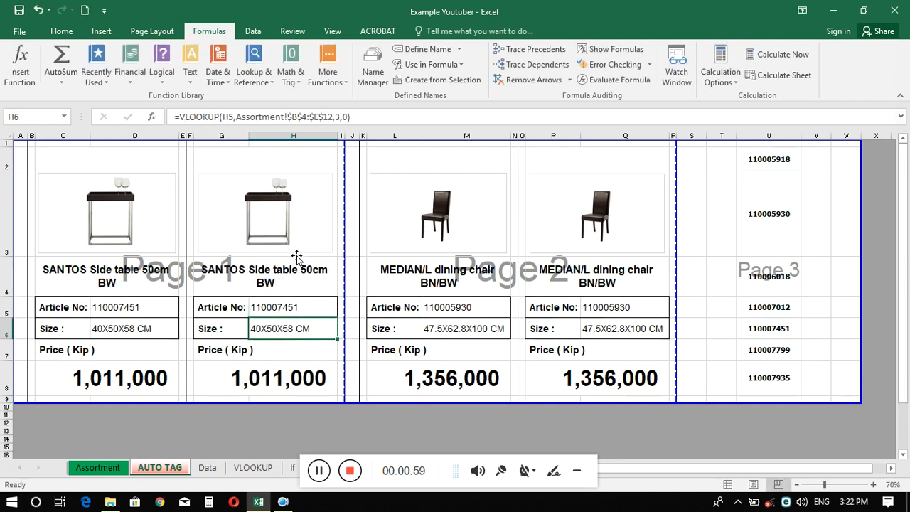
# Inspect the formulas behind the second tag's product name, size, price and picture
pyautogui.click(229, 271)
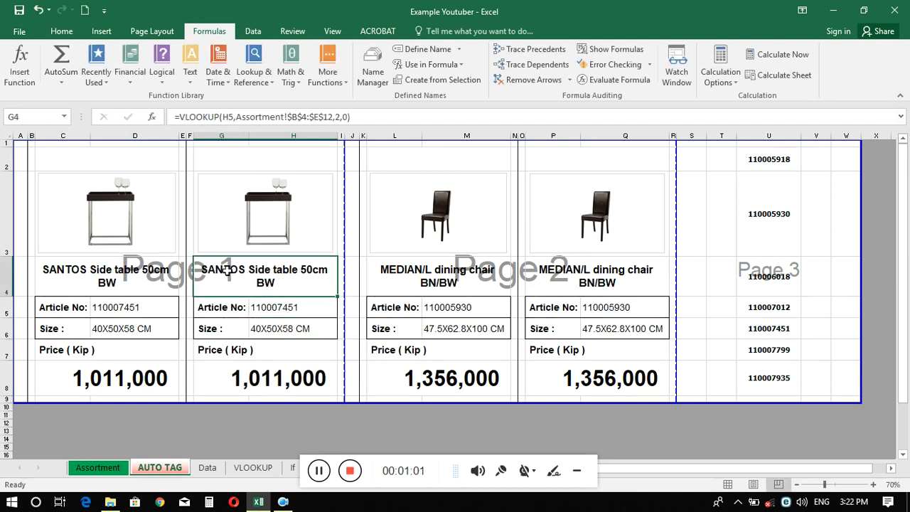
pyautogui.click(280, 328)
pyautogui.click(260, 380)
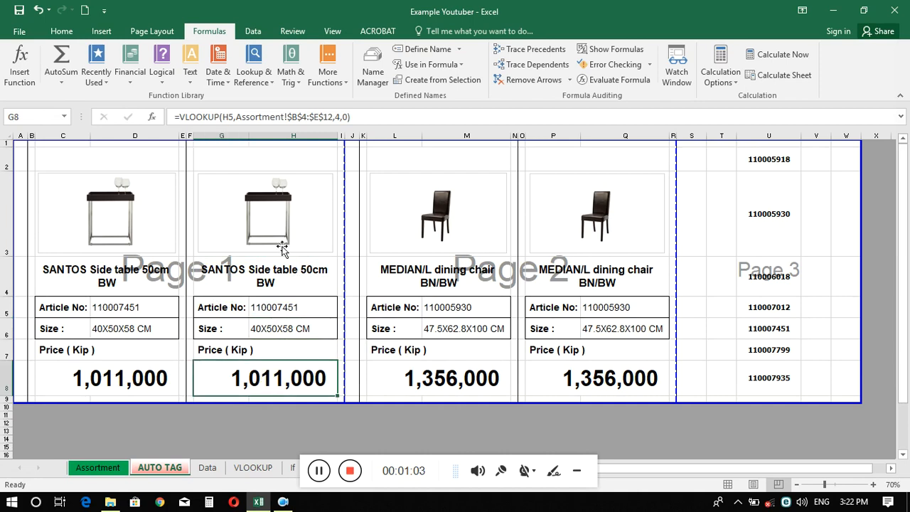
pyautogui.click(276, 225)
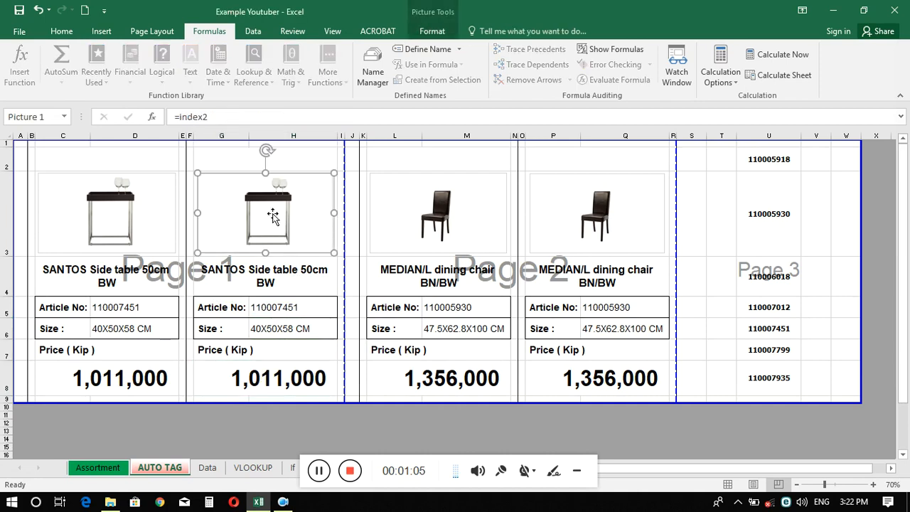
pyautogui.click(285, 284)
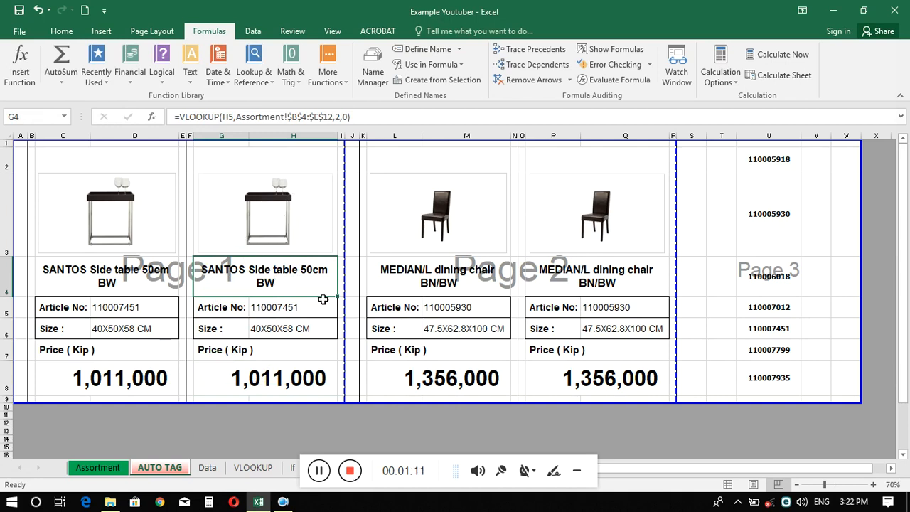
# Copy article number 110007935 from cell U8 into the fourth tag's article number cell Q5
pyautogui.doubleClick(788, 161)
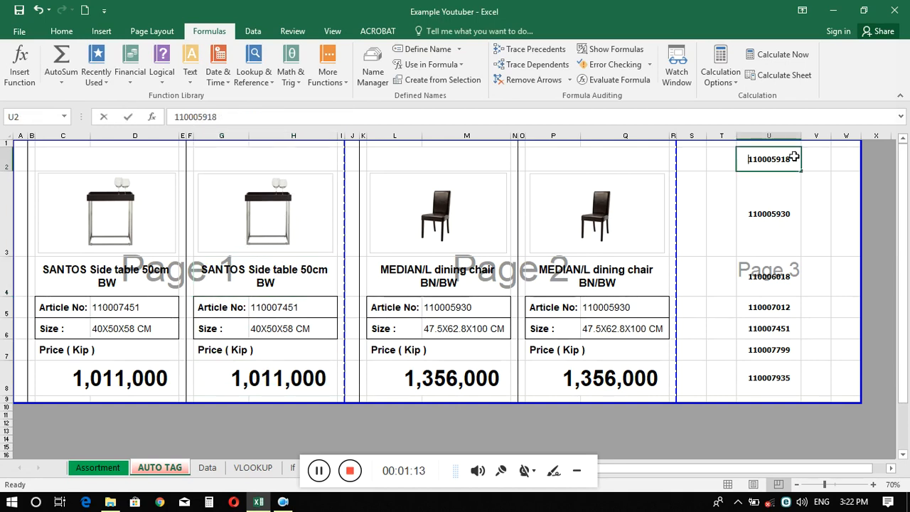
pyautogui.click(788, 375)
pyautogui.doubleClick(790, 374)
pyautogui.moveTo(791, 377); pyautogui.dragTo(740, 375)
pyautogui.hotkey('ctrl', 'c')
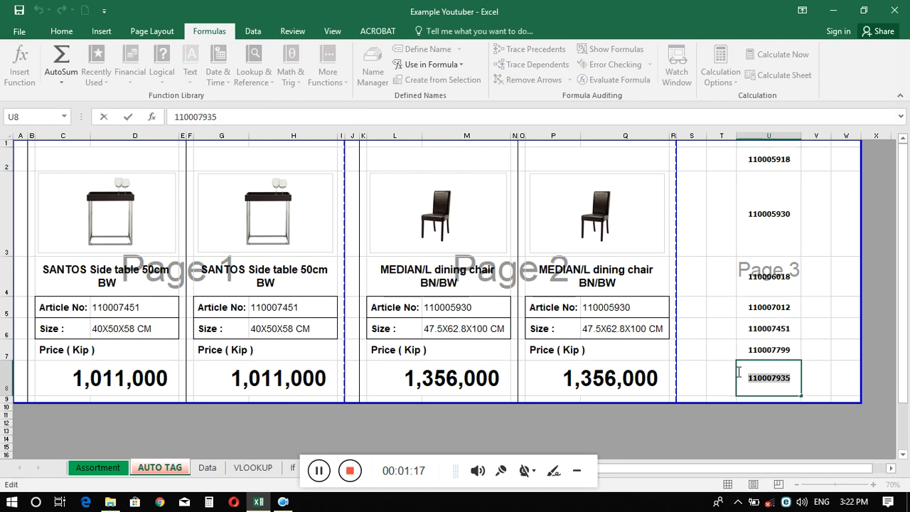
pyautogui.click(631, 307)
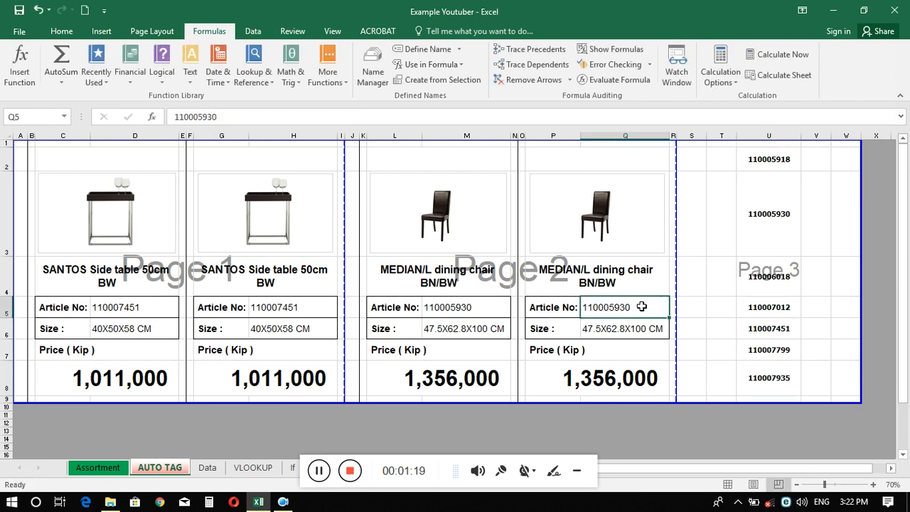
pyautogui.doubleClick(644, 307)
pyautogui.moveTo(638, 307); pyautogui.dragTo(574, 305)
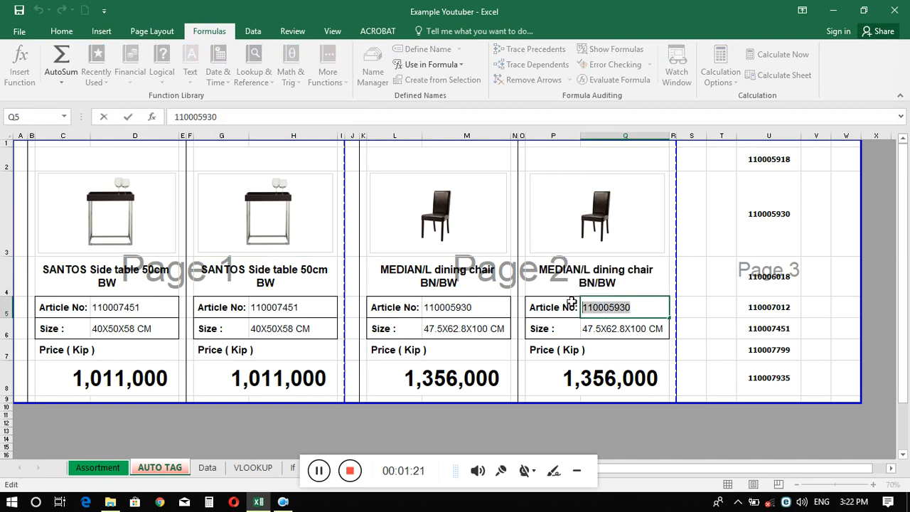
pyautogui.hotkey('ctrl', 'v')
pyautogui.hotkey('ctrl', 'Return')
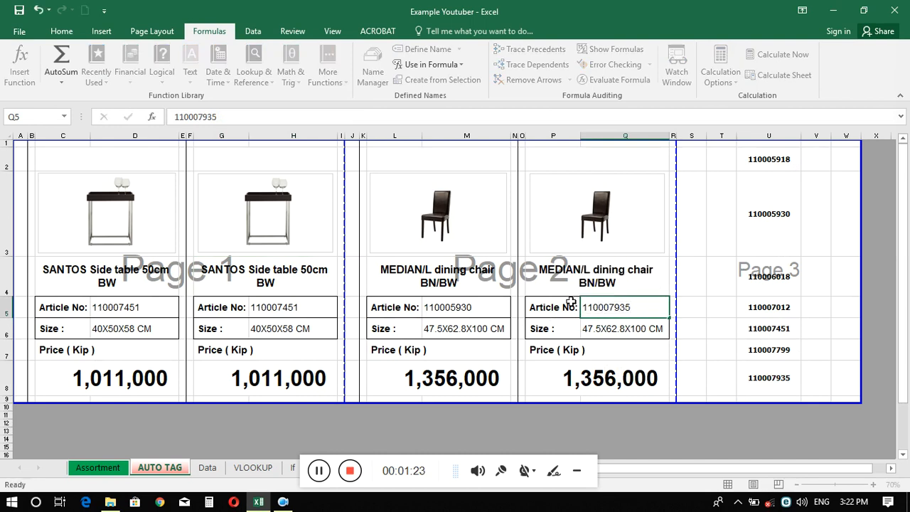
pyautogui.click(642, 329)
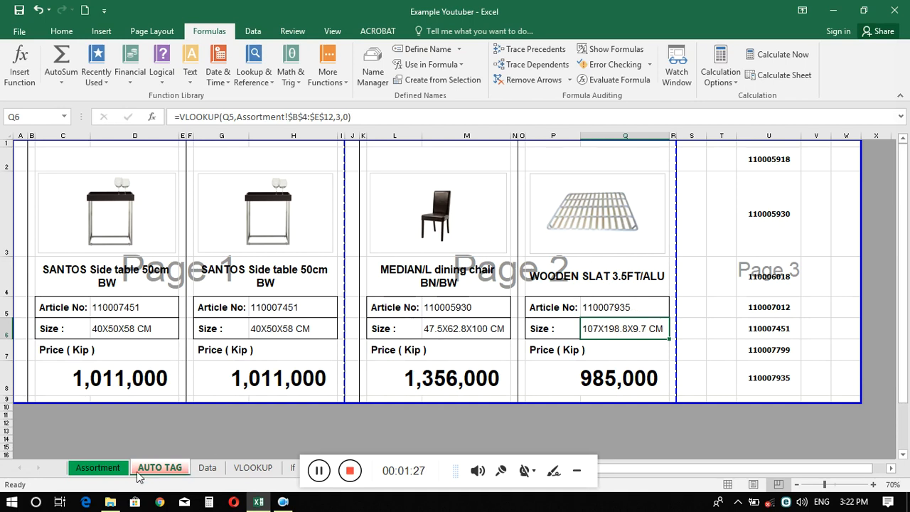
# Hide the recorder bar and open the Assortment sheet to view the product table
pyautogui.click(581, 474)
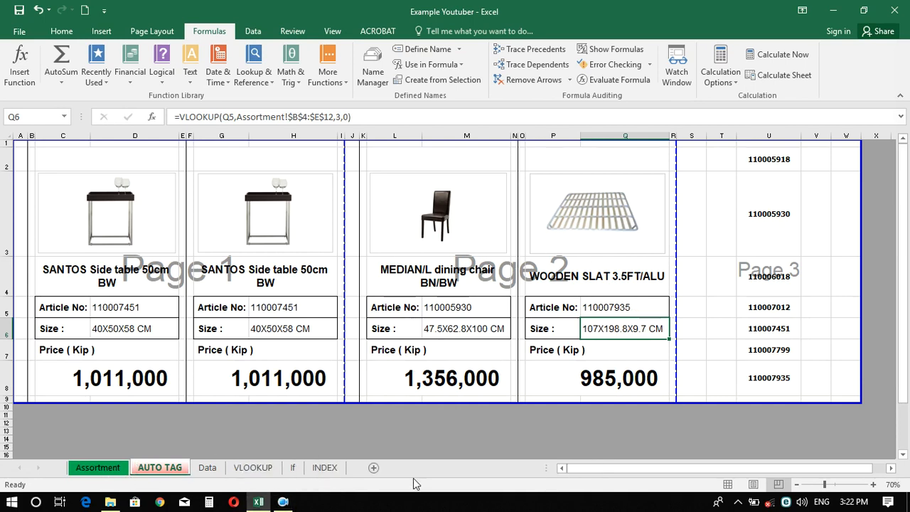
pyautogui.click(99, 468)
pyautogui.scroll(-1, 583, 275)
pyautogui.scroll(1, 577, 270)
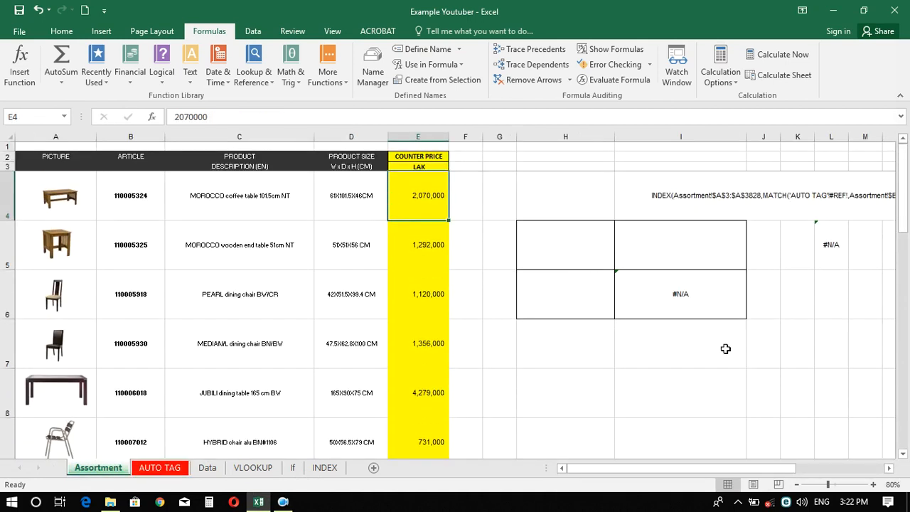
pyautogui.click(637, 339)
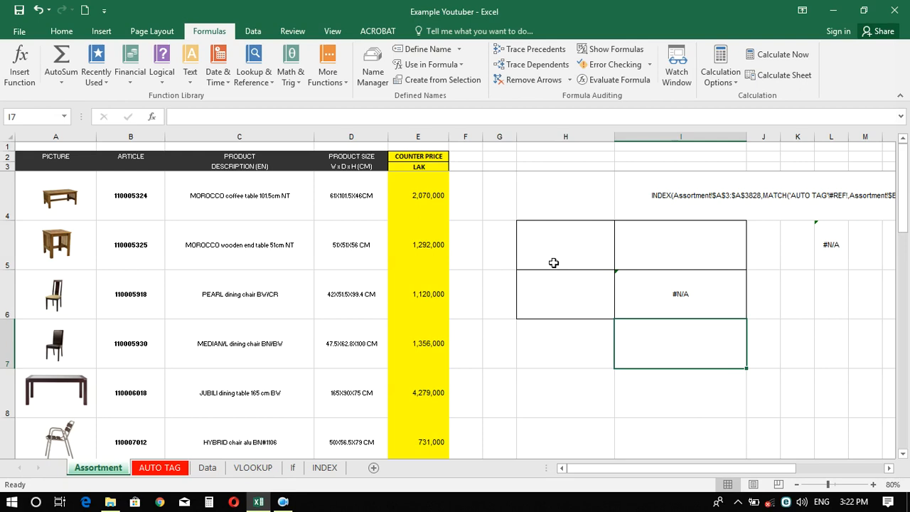
# Delete the existing VLOOKUP formula from cell I6 on the Assortment sheet
pyautogui.click(695, 288)
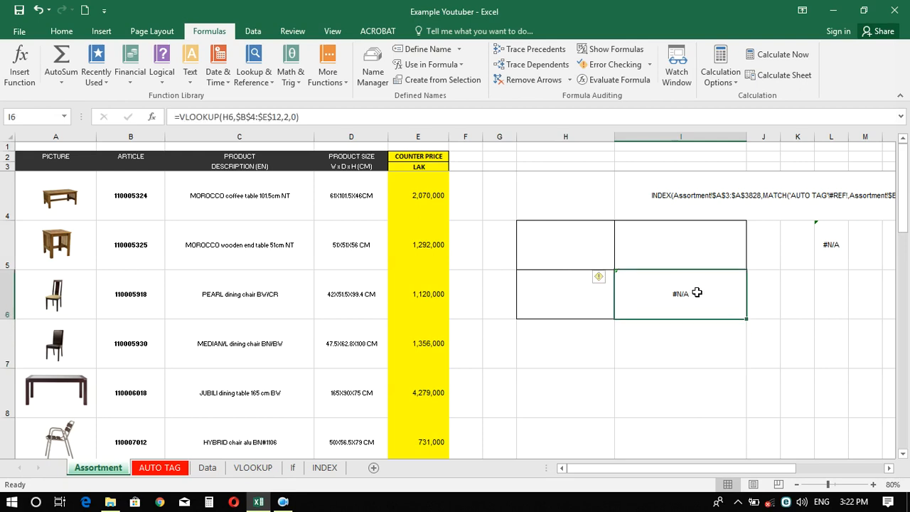
pyautogui.click(647, 371)
pyautogui.click(668, 298)
pyautogui.doubleClick(655, 294)
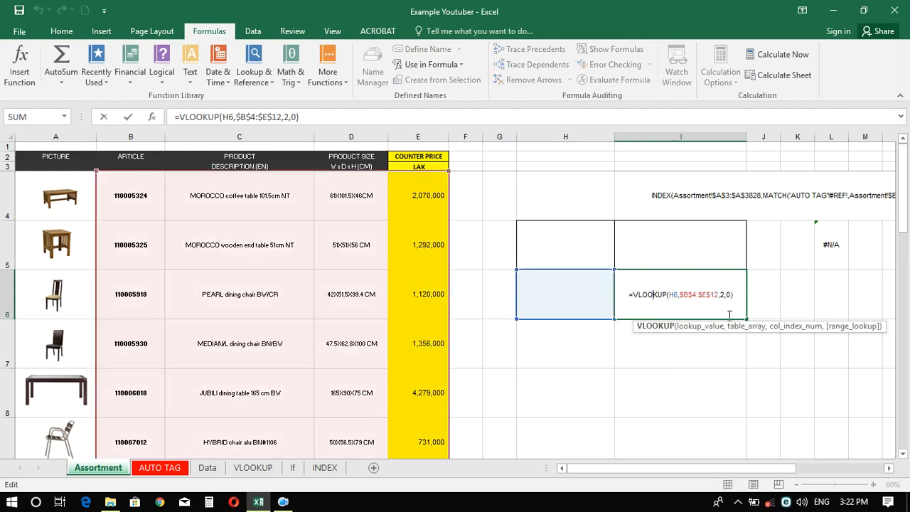
pyautogui.moveTo(740, 298); pyautogui.dragTo(601, 296)
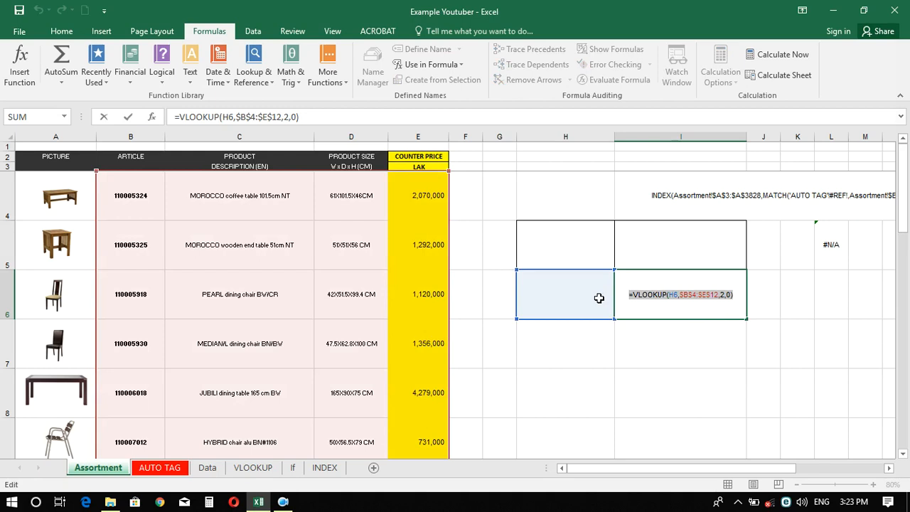
pyautogui.press('Delete')
pyautogui.click(732, 355)
pyautogui.click(797, 327)
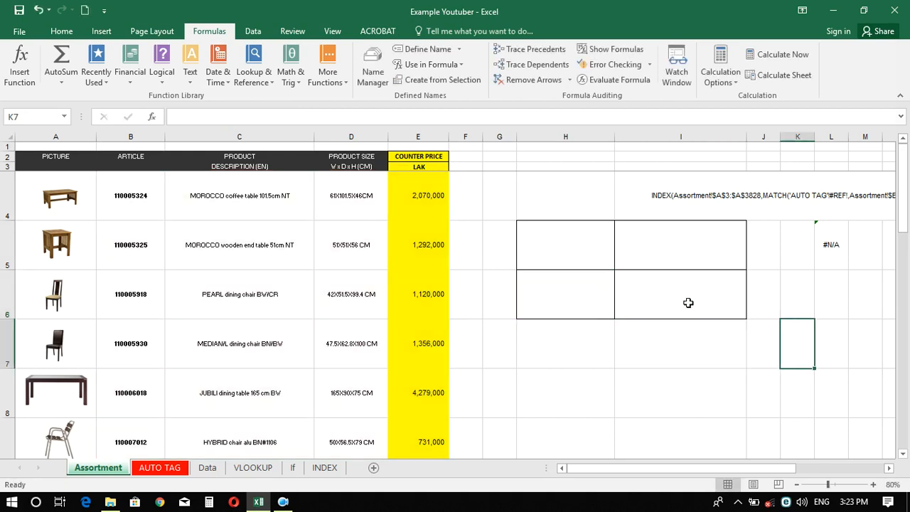
# Begin a VLOOKUP formula in cell I6 with cell H6 as the lookup value
pyautogui.click(689, 303)
pyautogui.write('=')
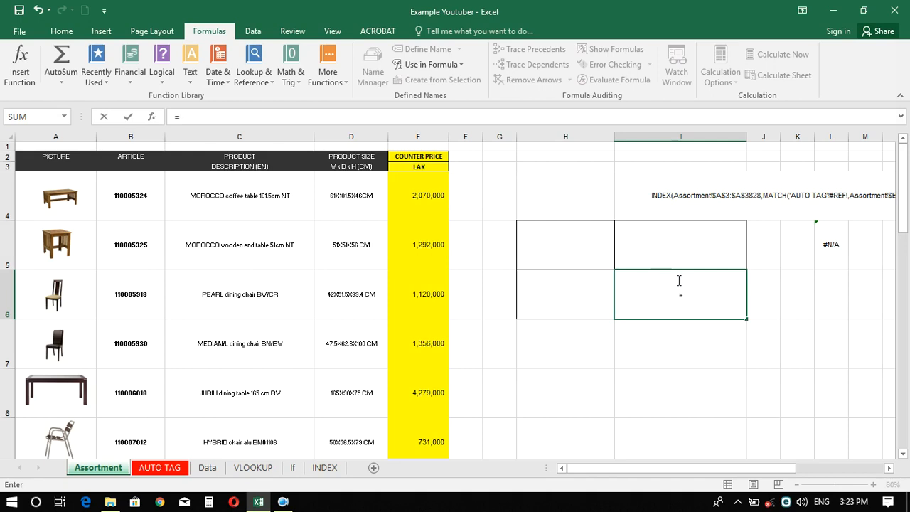
pyautogui.write('vlo')
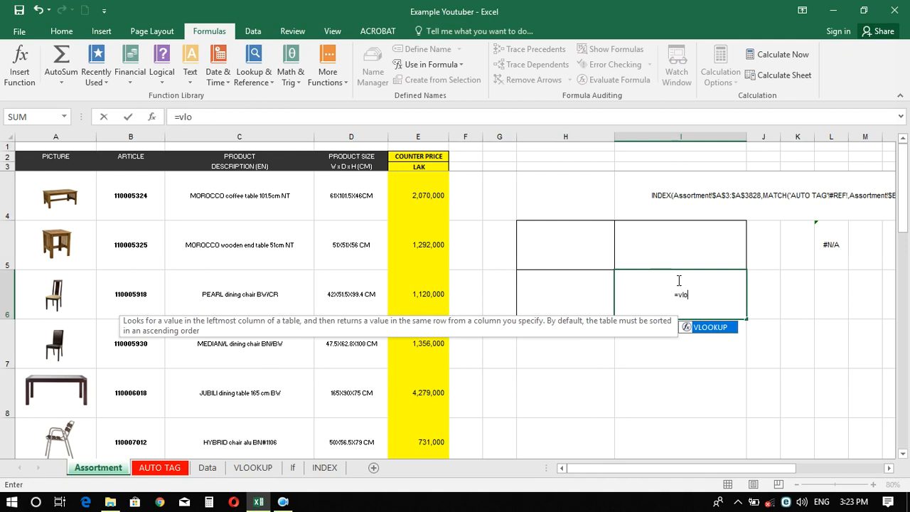
pyautogui.write('okup')
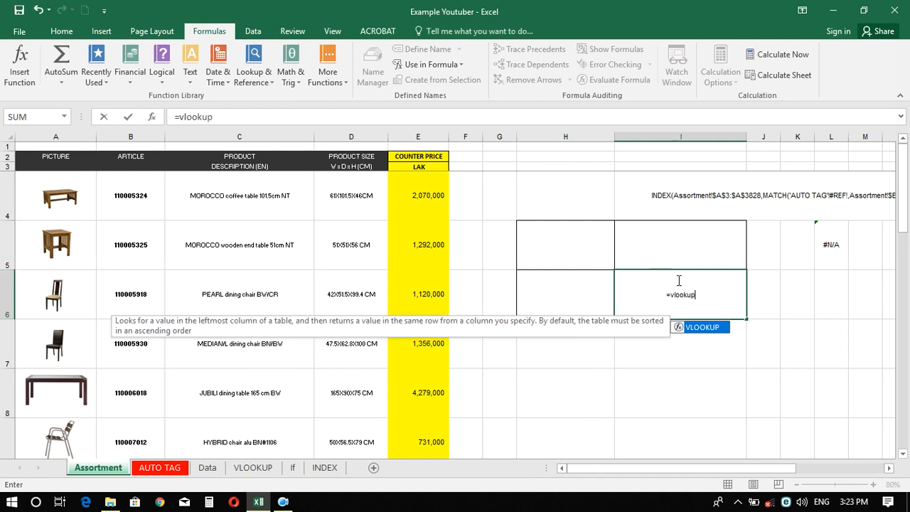
pyautogui.write('(')
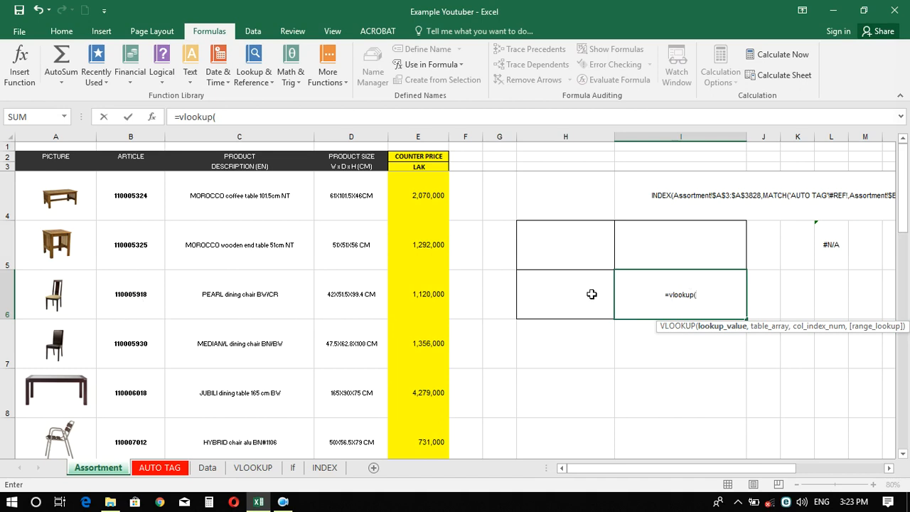
pyautogui.click(565, 293)
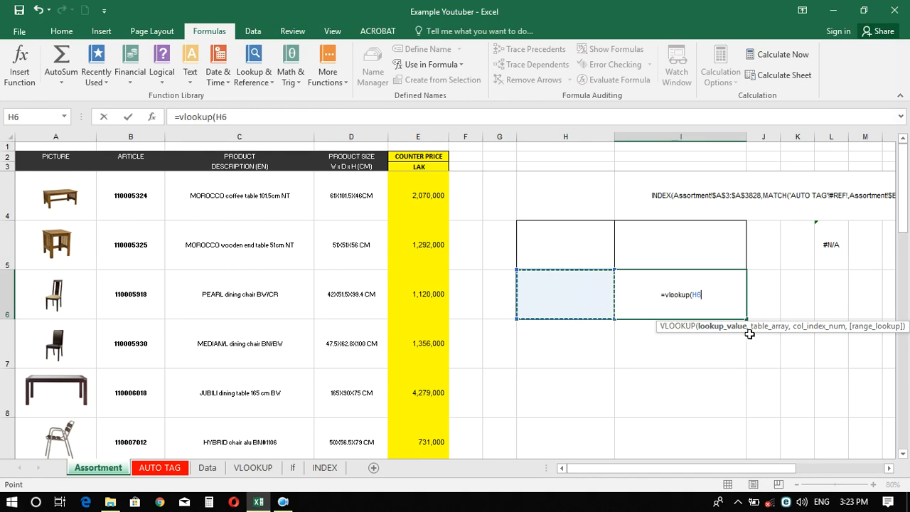
pyautogui.write(',')
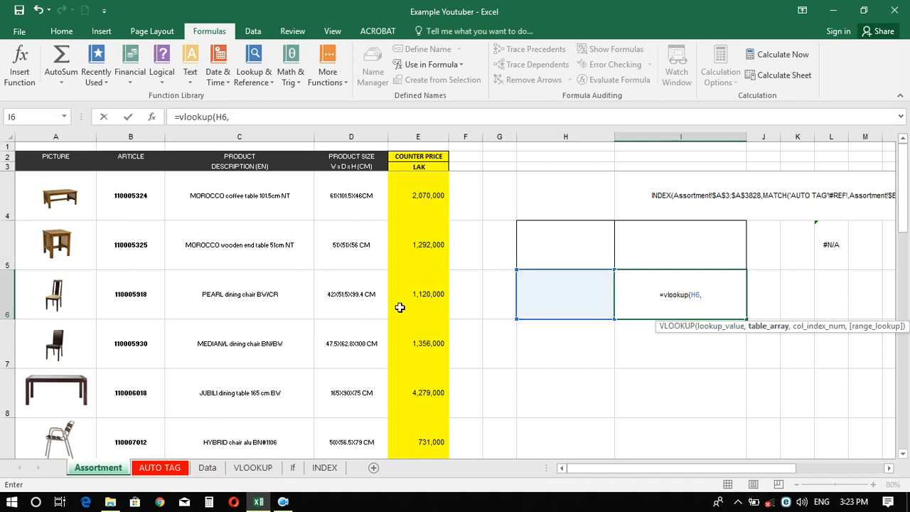
# Set the product data range B4:E12 as the formula's table array
pyautogui.click(127, 194)
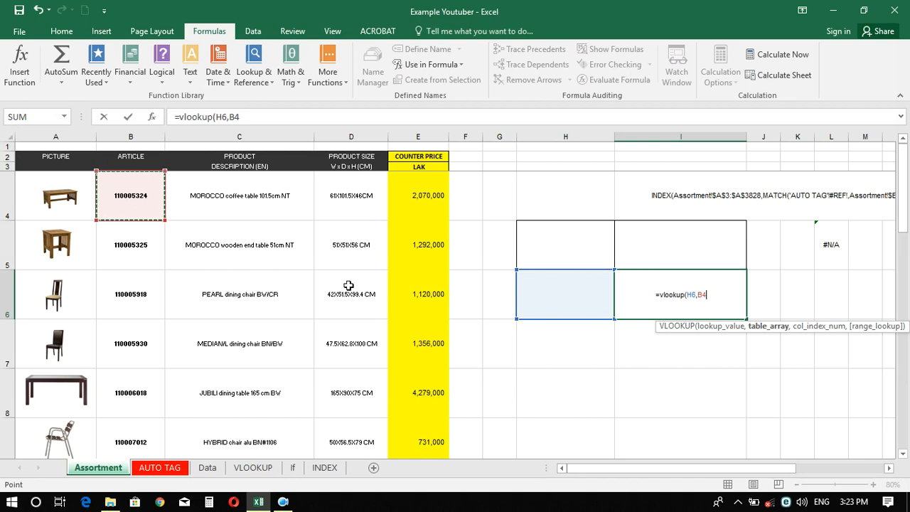
pyautogui.scroll(-1, 306, 278)
pyautogui.scroll(1, 245, 249)
pyautogui.scroll(-2, 243, 256)
pyautogui.scroll(2, 244, 257)
pyautogui.moveTo(159, 216); pyautogui.dragTo(431, 407)
pyautogui.scroll(2, 427, 377)
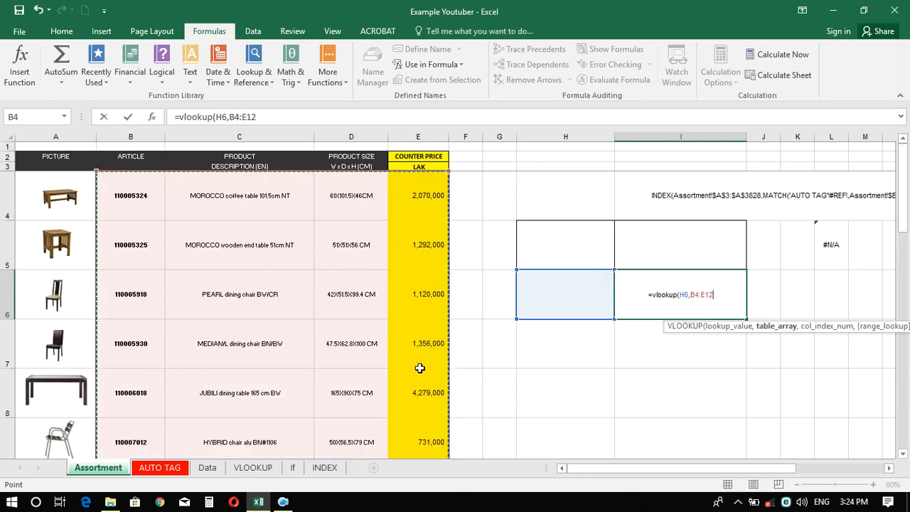
# Make the formula's table array reference absolute as $B$4:$E$12
pyautogui.click(690, 313)
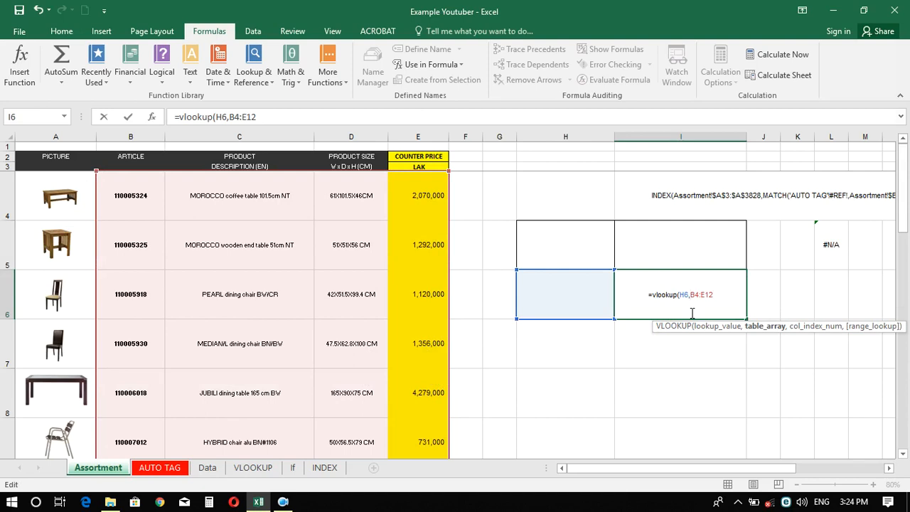
pyautogui.write('$')
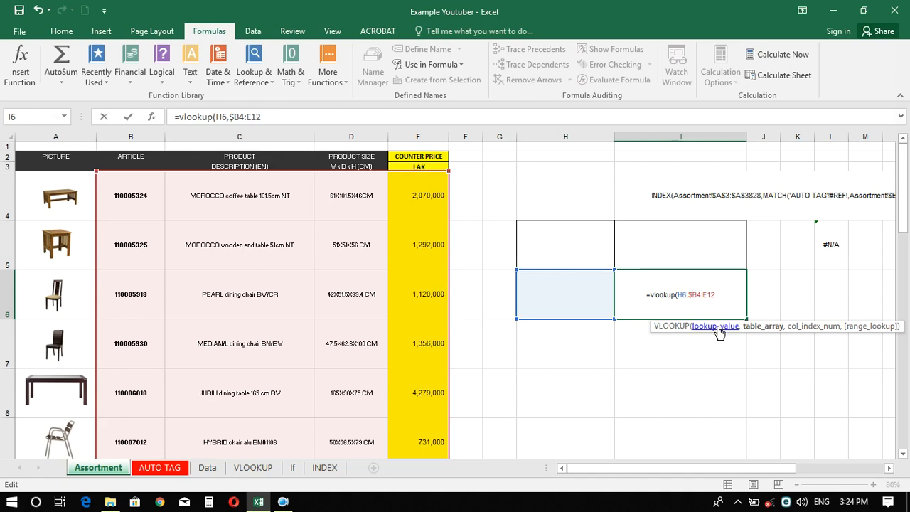
pyautogui.write('$')
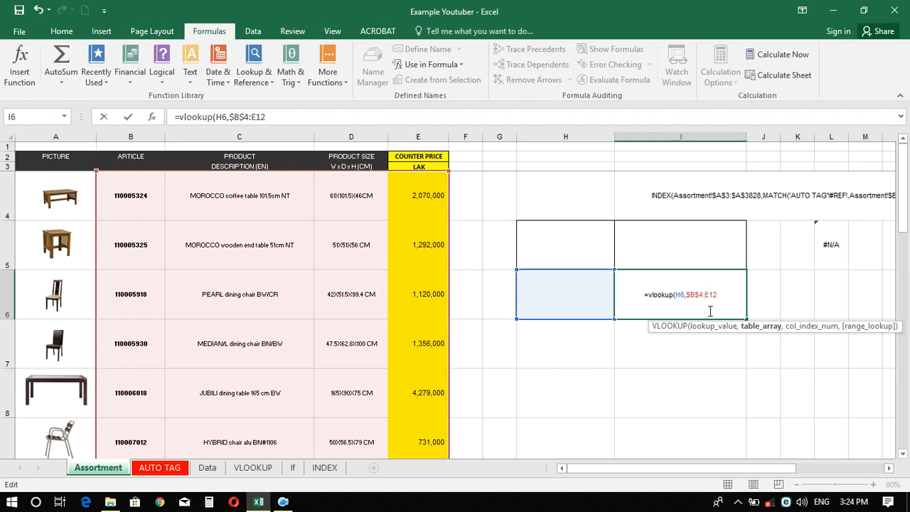
pyautogui.write('$B')
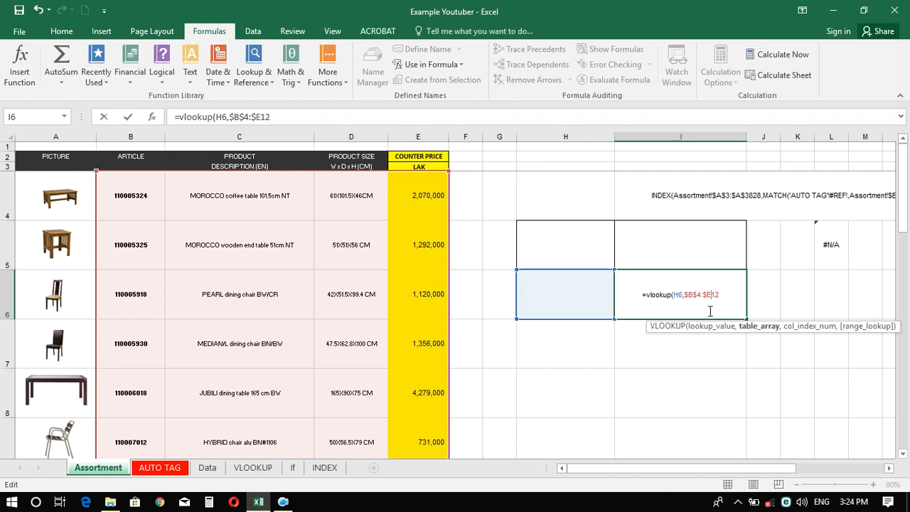
pyautogui.write('$')
pyautogui.press('Home')
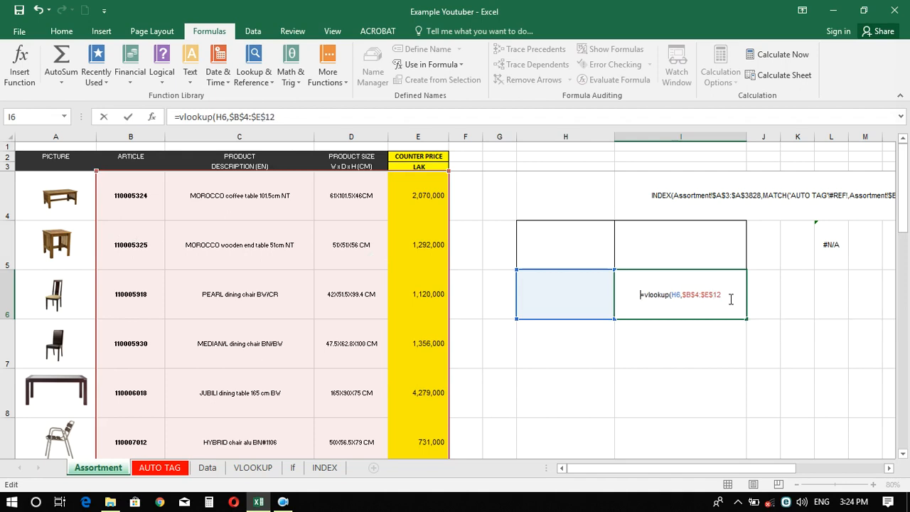
pyautogui.press('End')
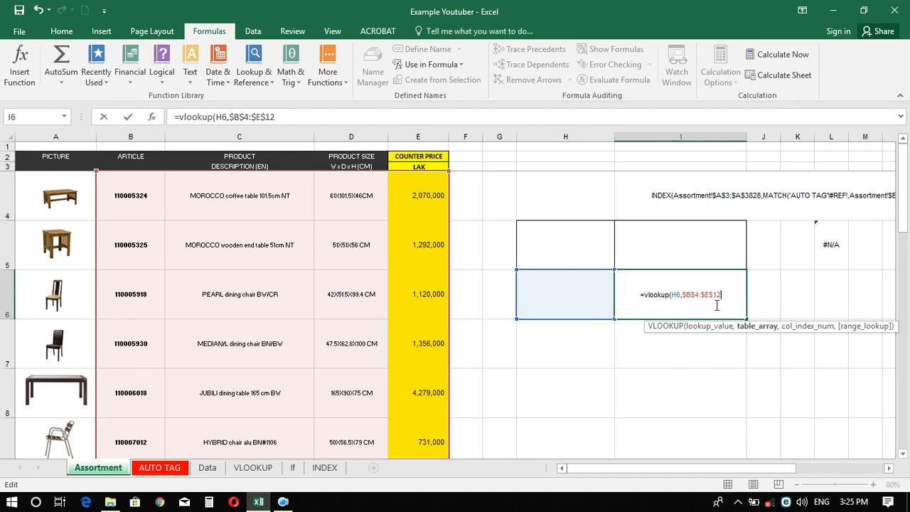
# Complete the VLOOKUP in cell I6 with column index 2 and exact match 0, and check the entered formula
pyautogui.write(',')
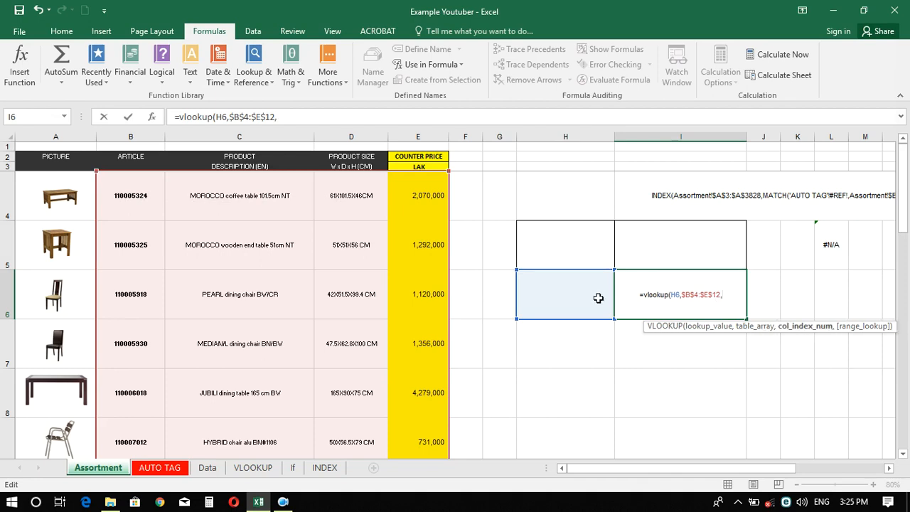
pyautogui.write('2')
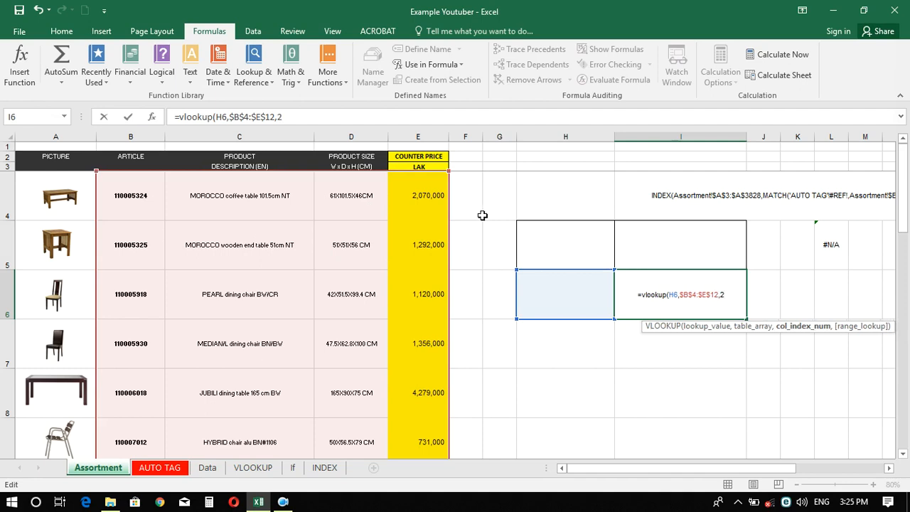
pyautogui.write(',')
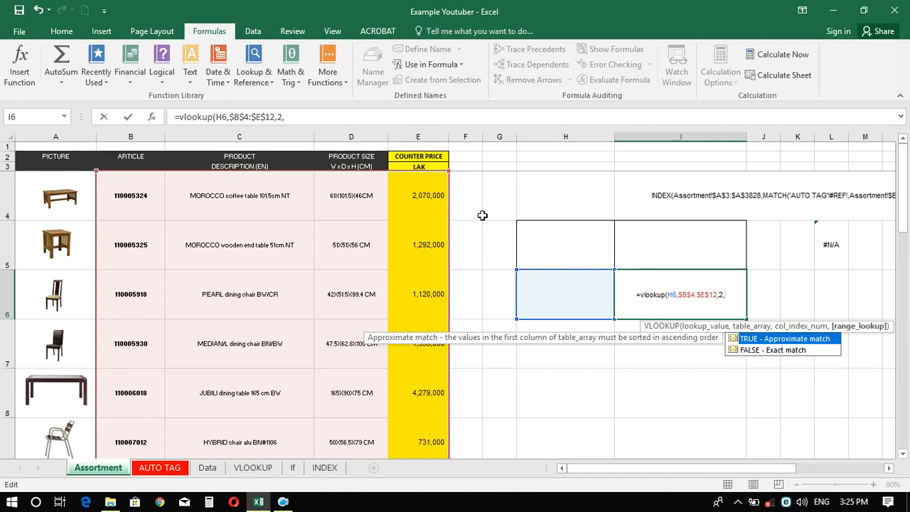
pyautogui.write('0)')
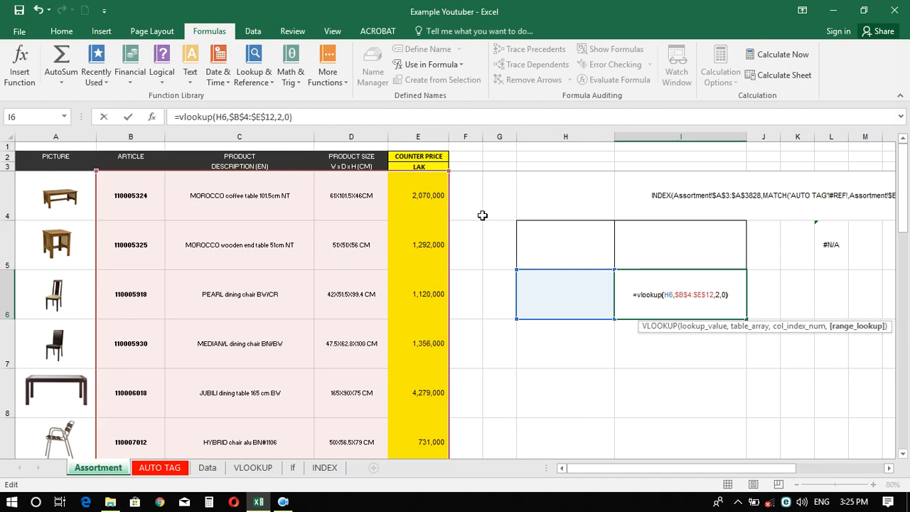
pyautogui.press('Return')
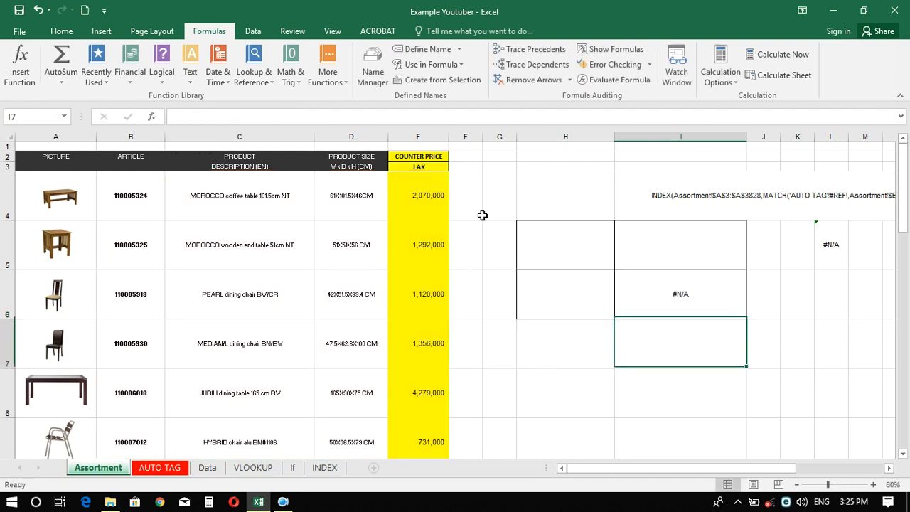
pyautogui.click(694, 294)
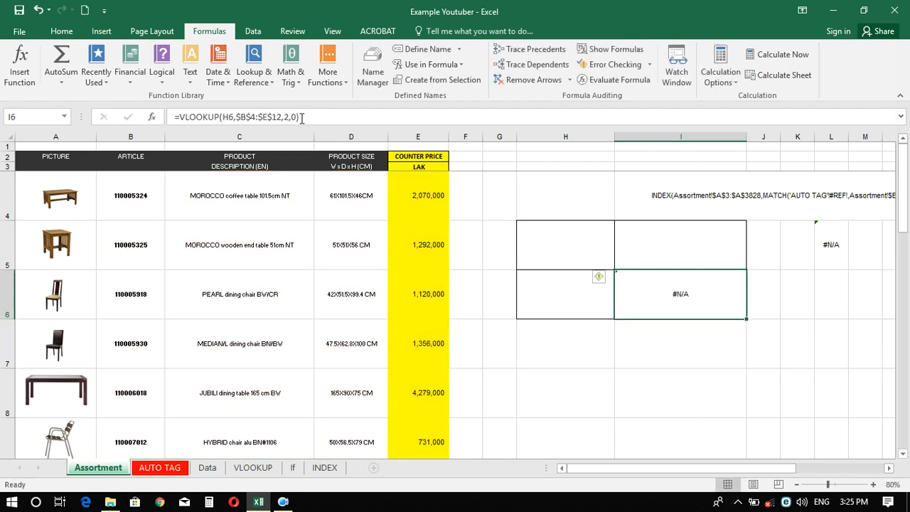
pyautogui.click(631, 381)
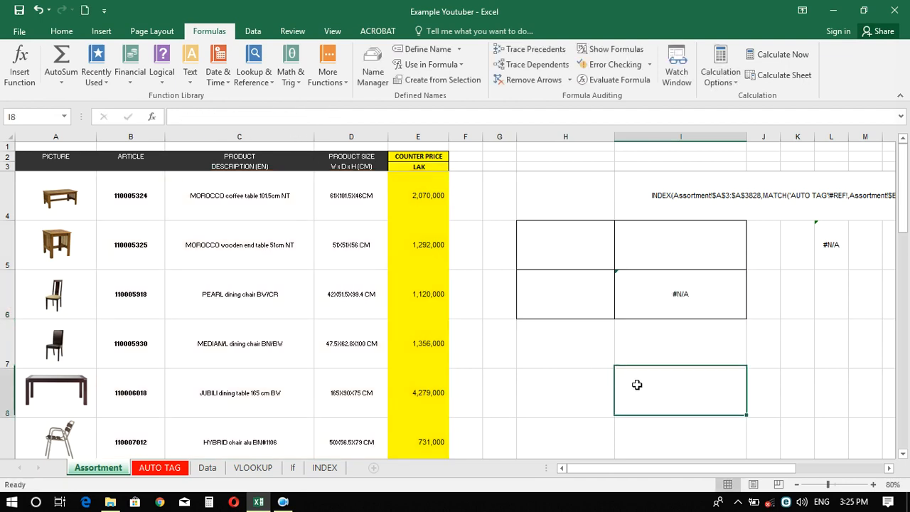
# Enter the PEARL dining chair's article number 110005918 in lookup cell H6
pyautogui.click(567, 304)
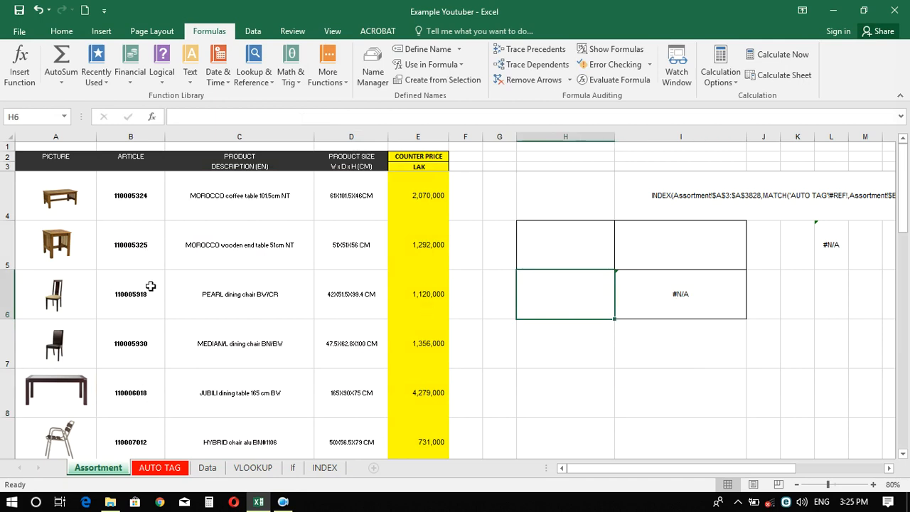
pyautogui.click(129, 304)
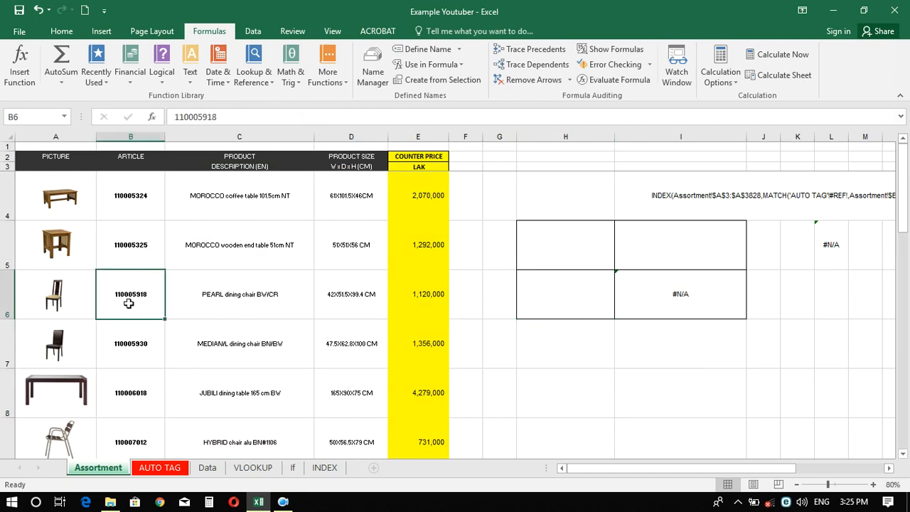
pyautogui.click(559, 295)
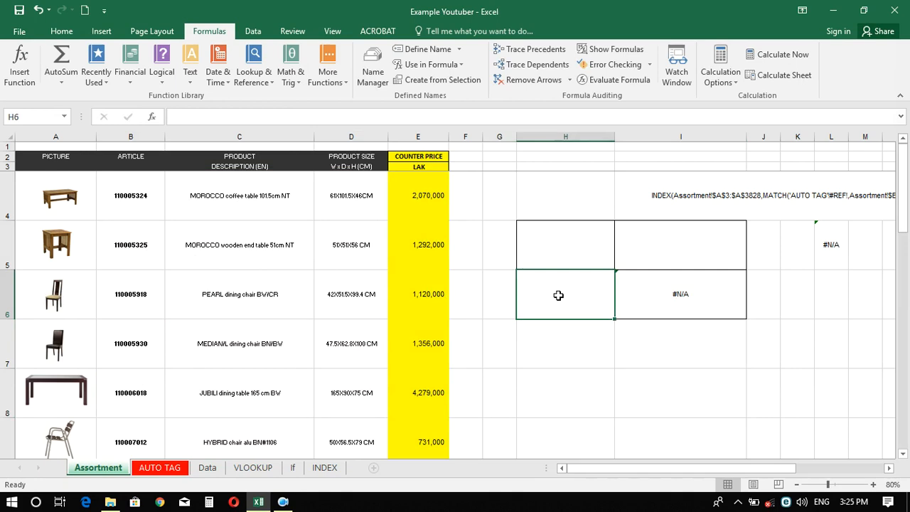
pyautogui.click(243, 301)
pyautogui.click(145, 298)
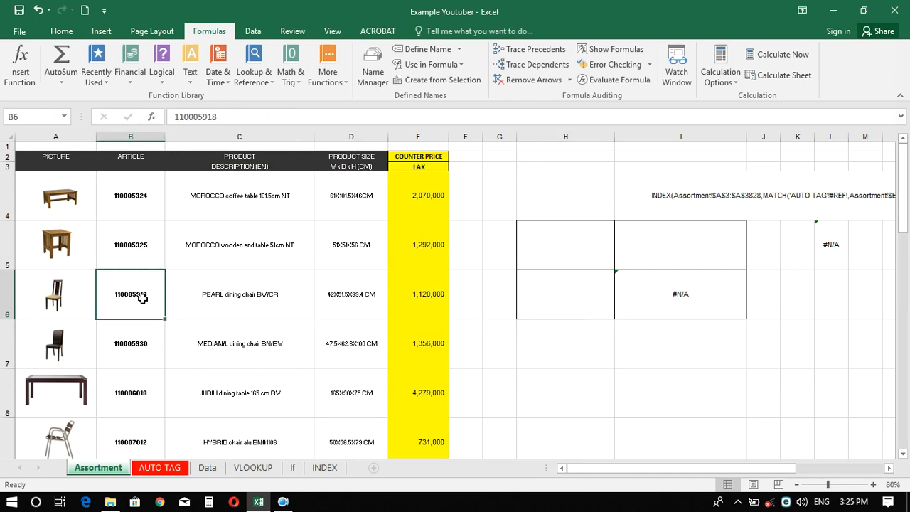
pyautogui.click(533, 293)
pyautogui.write('11000')
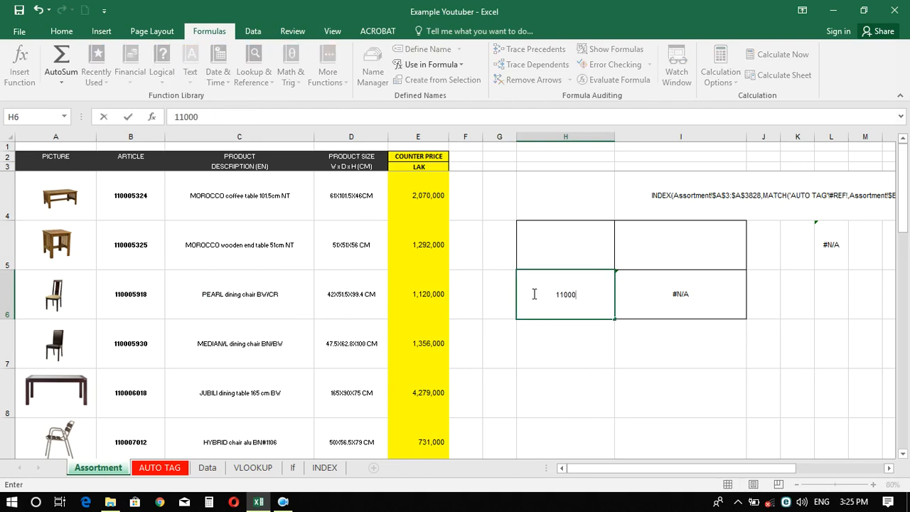
pyautogui.write('5918')
pyautogui.press('Return')
# Move the VLOOKUP formula from cell I6 to cell I5, keeping its references as written
pyautogui.click(688, 293)
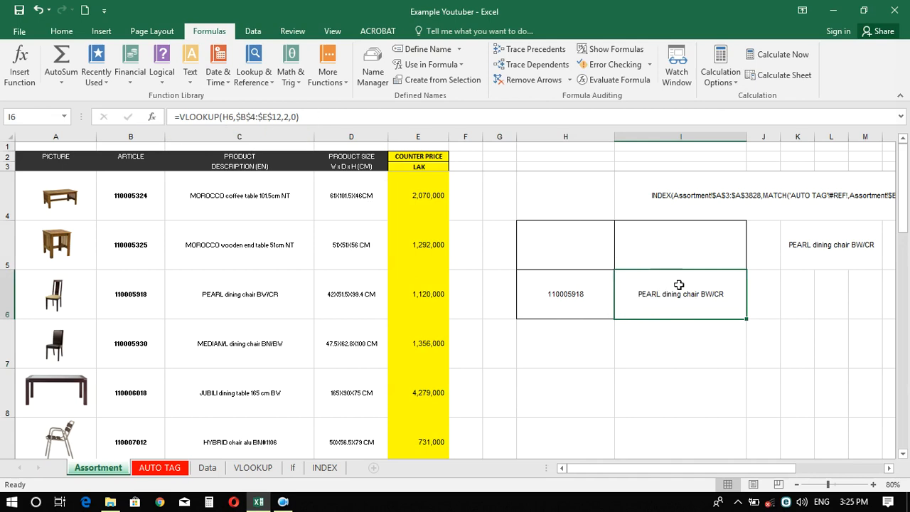
pyautogui.click(324, 116)
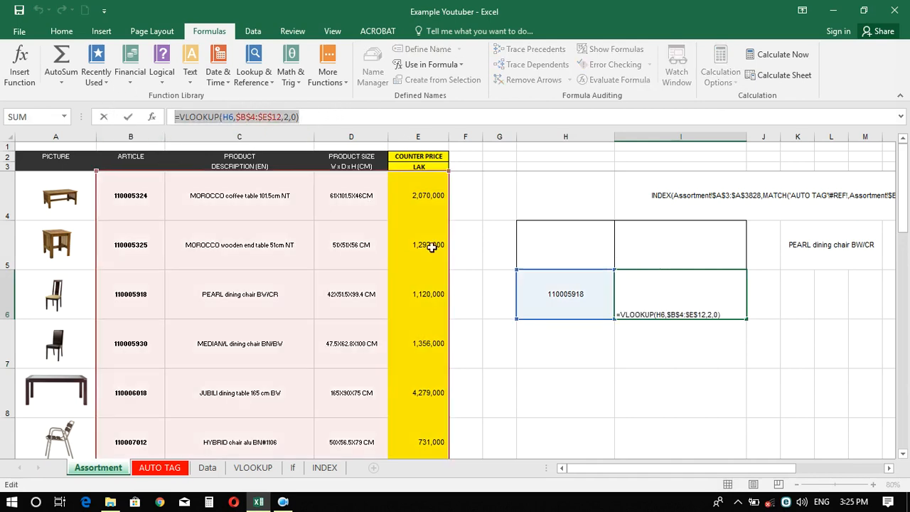
pyautogui.rightClick(218, 117)
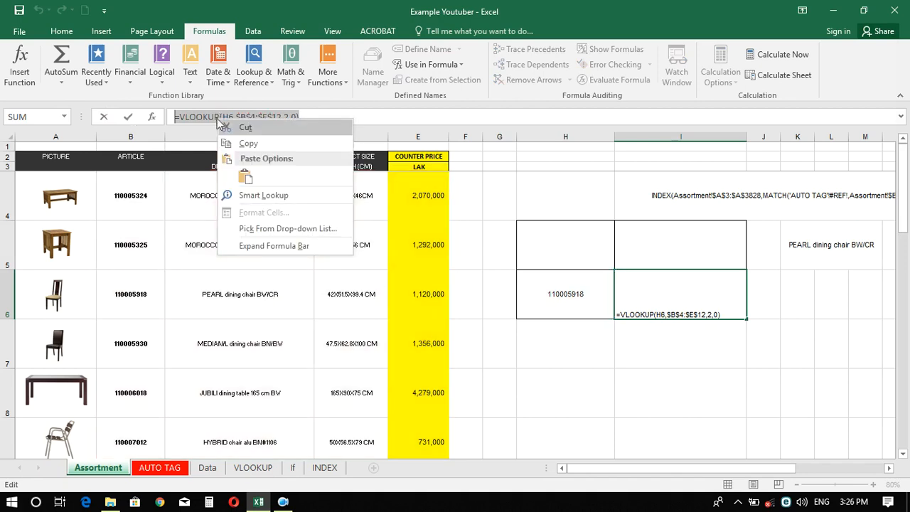
pyautogui.click(257, 130)
pyautogui.click(641, 239)
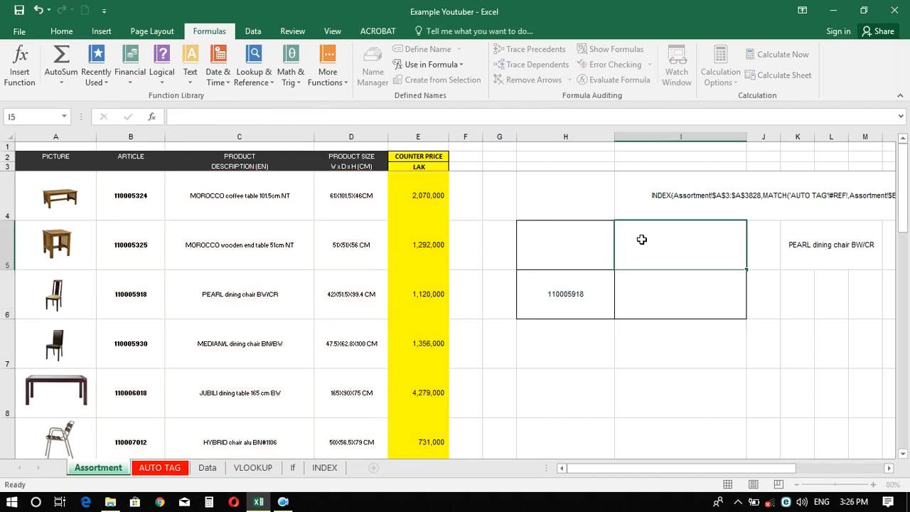
pyautogui.click(283, 114)
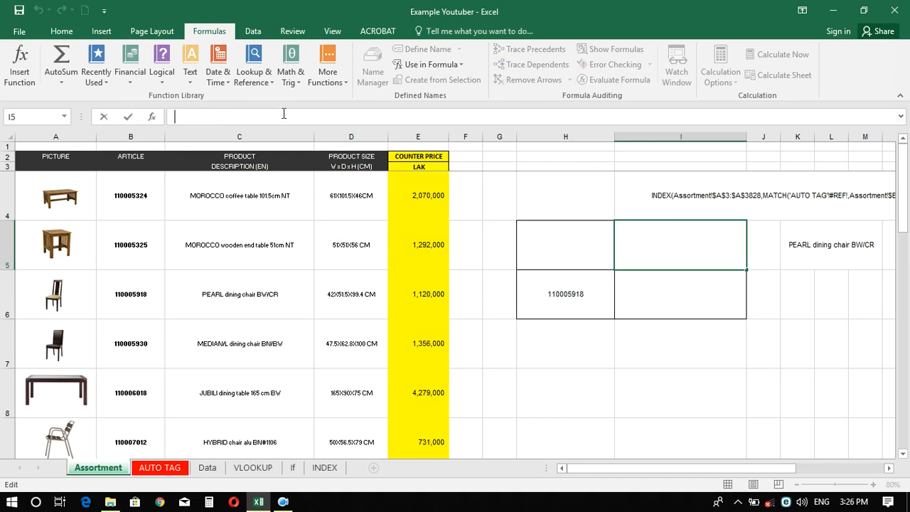
pyautogui.hotkey('ctrl', 'v')
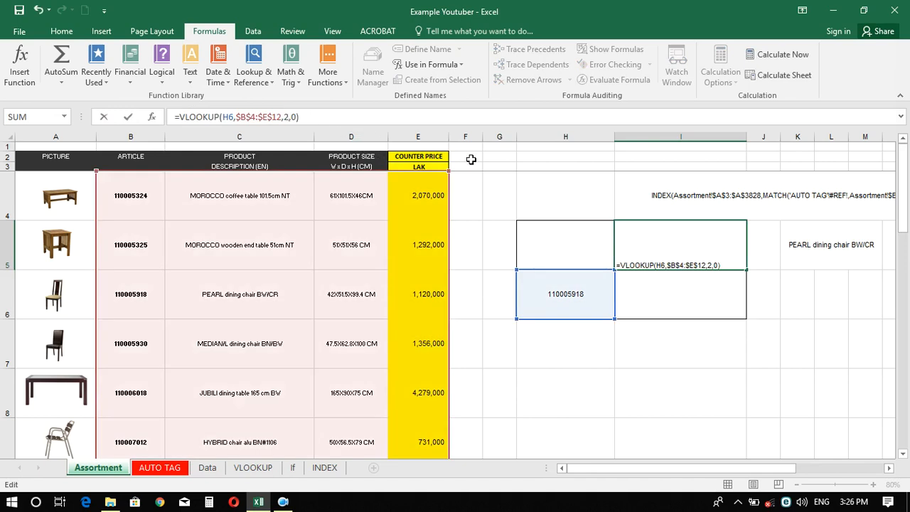
pyautogui.press('Return')
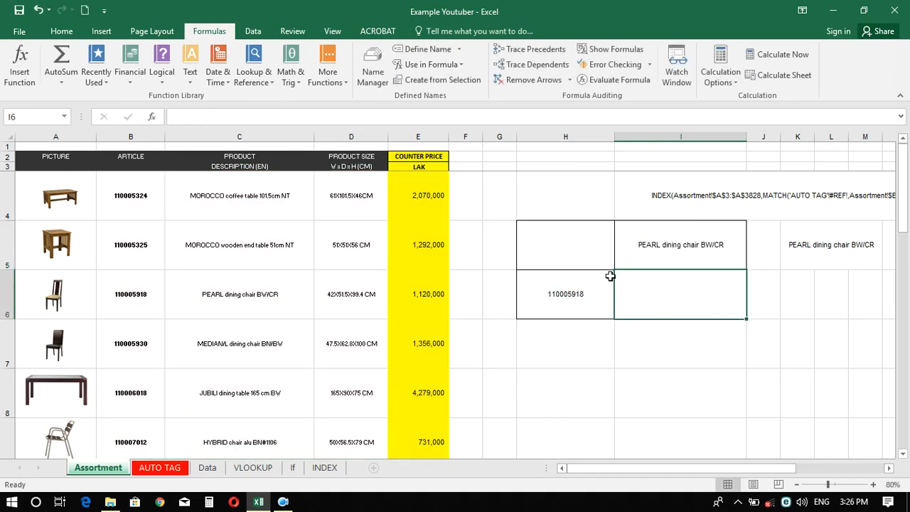
# Fill the VLOOKUP formula from cell I5 down into cell I6
pyautogui.click(684, 253)
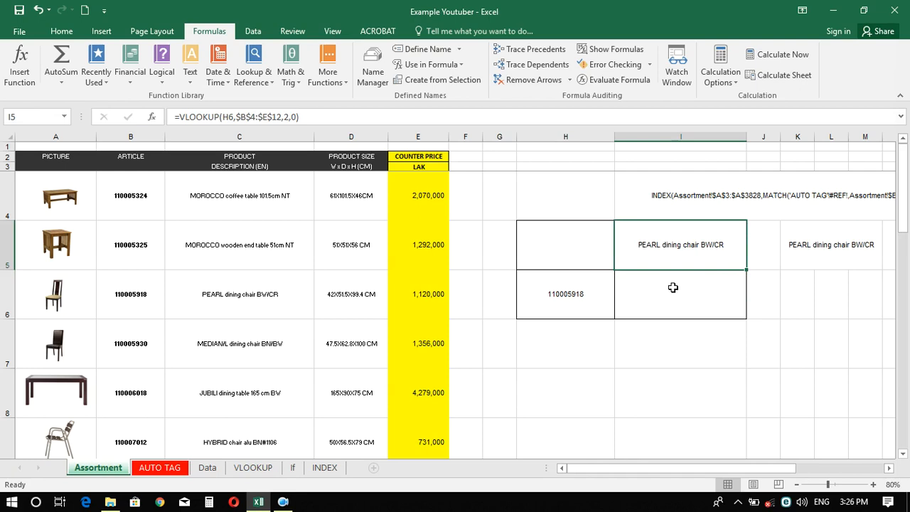
pyautogui.moveTo(335, 117); pyautogui.dragTo(98, 97)
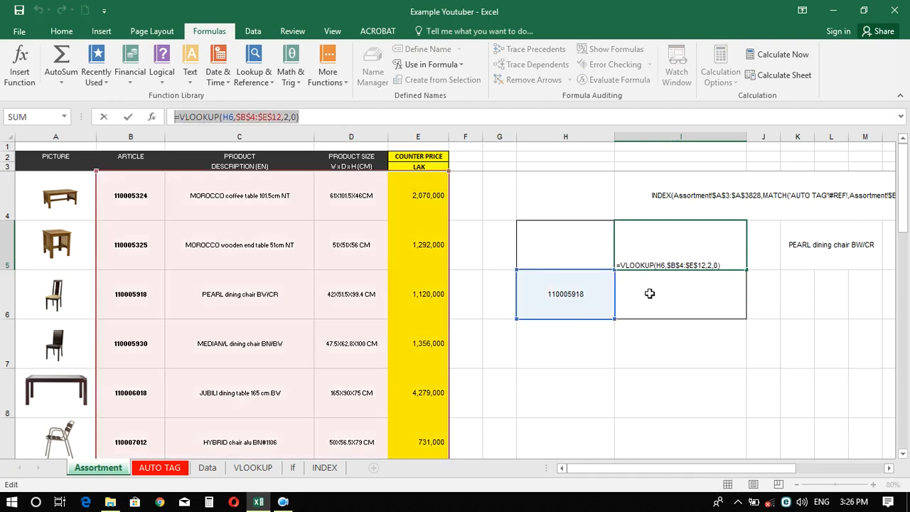
pyautogui.press('Return')
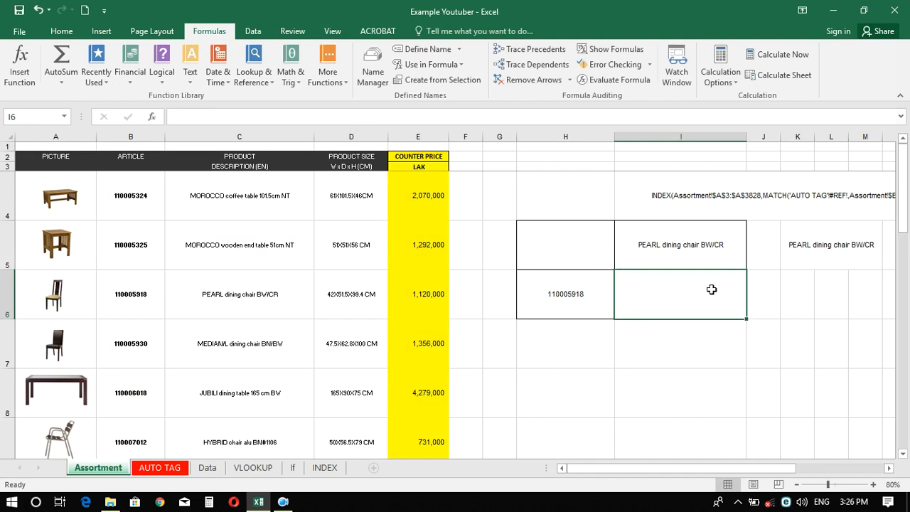
pyautogui.click(677, 245)
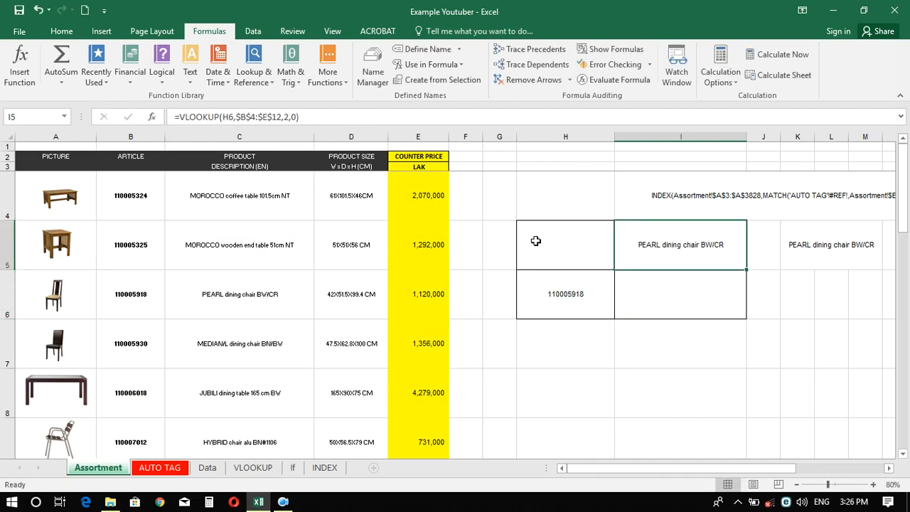
pyautogui.moveTo(745, 271); pyautogui.dragTo(725, 313)
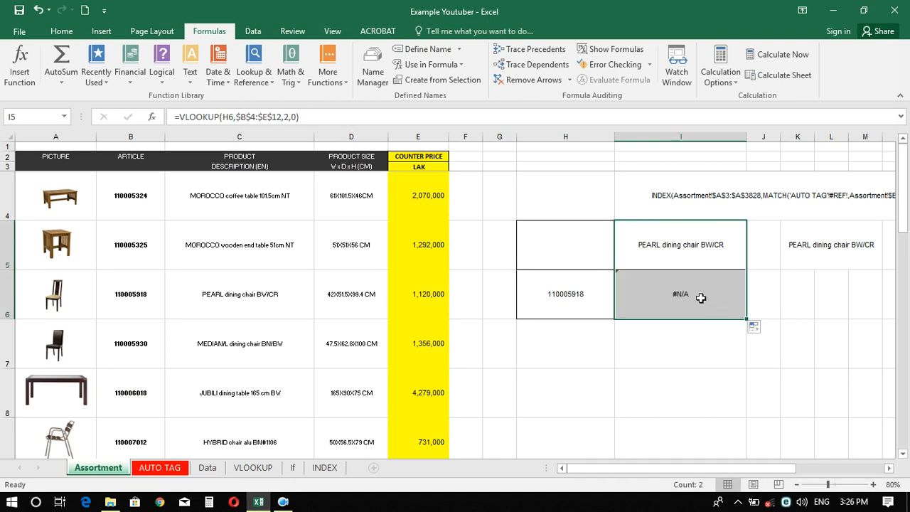
# Compare the formulas in cells I5 and I6, and change the lookup value in I6's VLOOKUP to H6
pyautogui.click(701, 298)
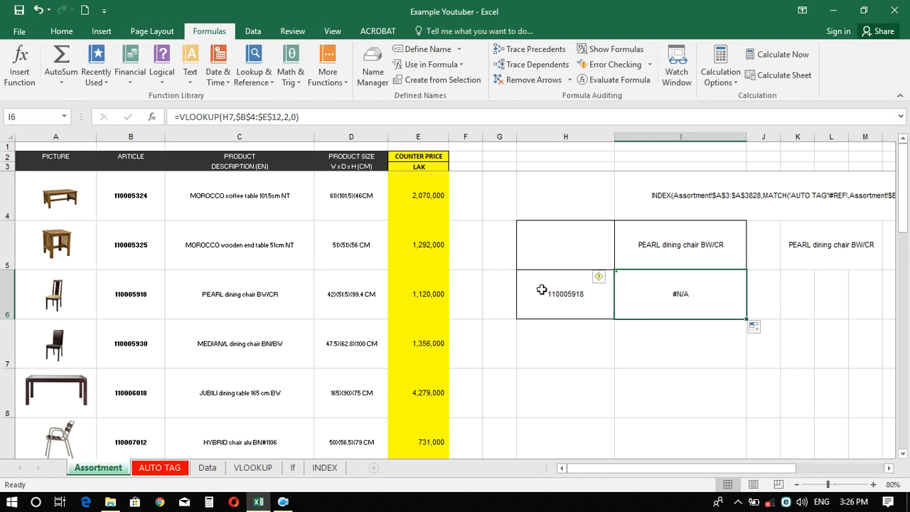
pyautogui.click(576, 296)
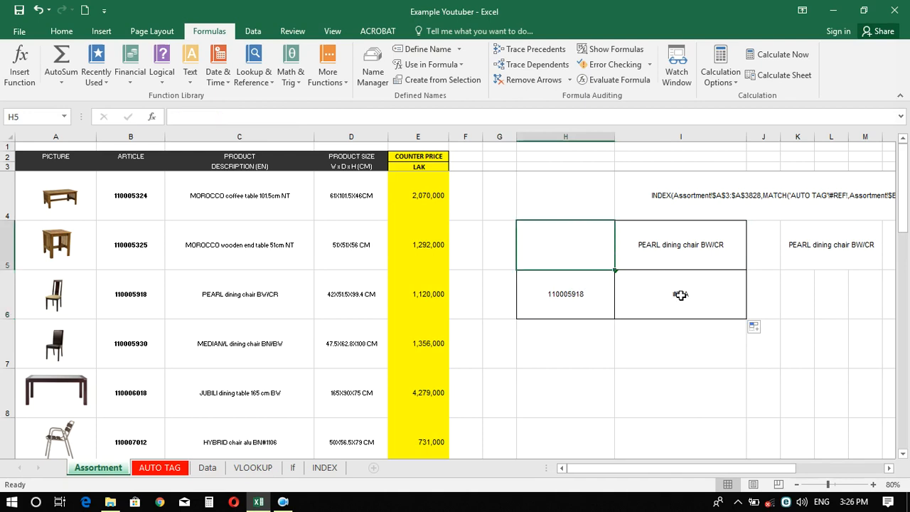
pyautogui.click(650, 288)
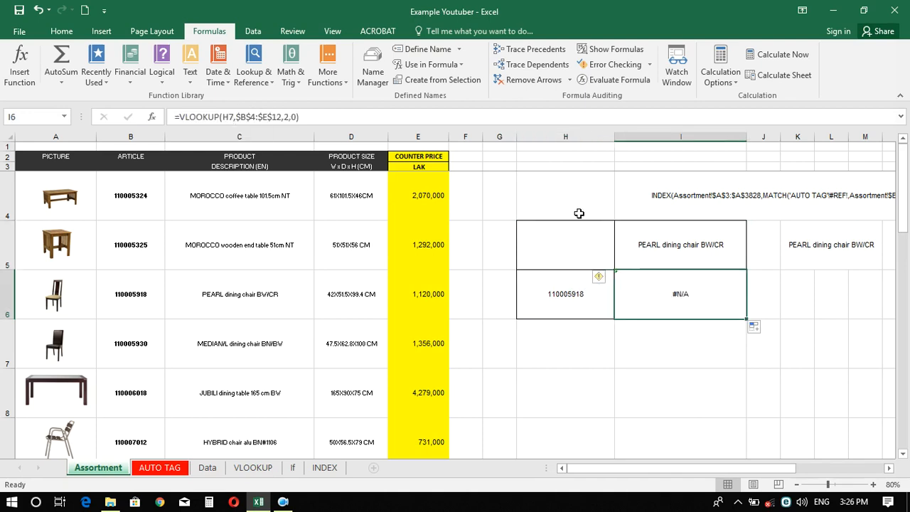
pyautogui.click(683, 256)
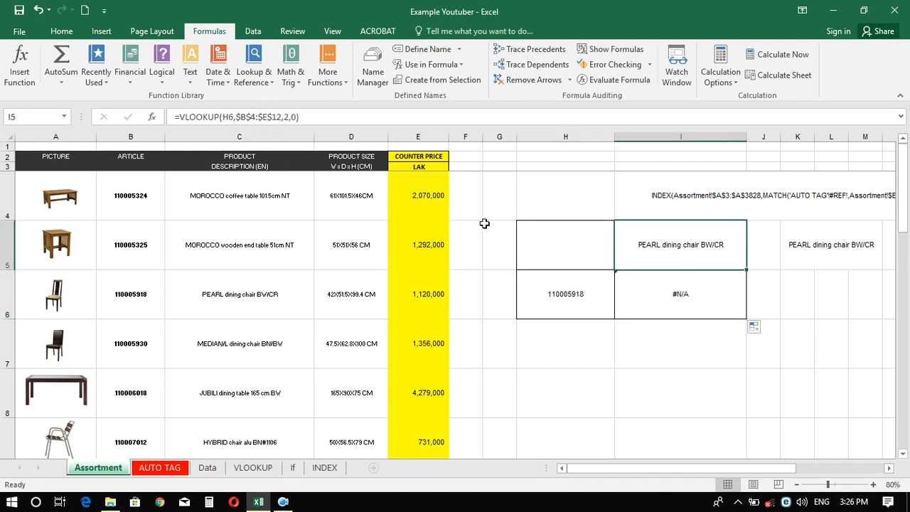
pyautogui.click(660, 305)
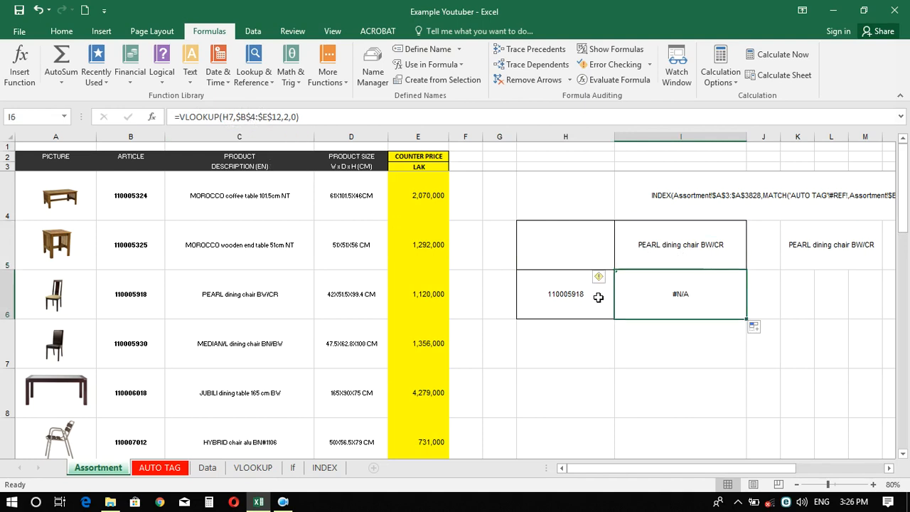
pyautogui.click(232, 118)
pyautogui.press('Delete')
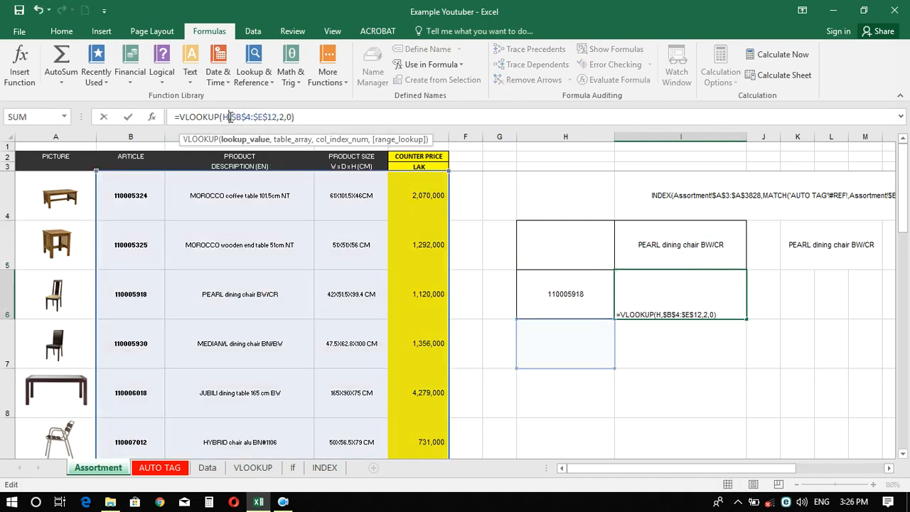
pyautogui.write('6')
pyautogui.press('Return')
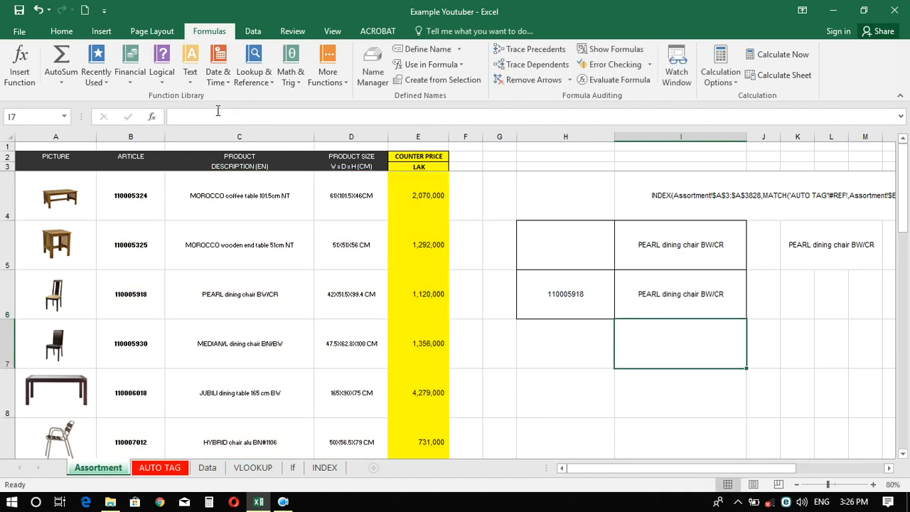
pyautogui.click(701, 296)
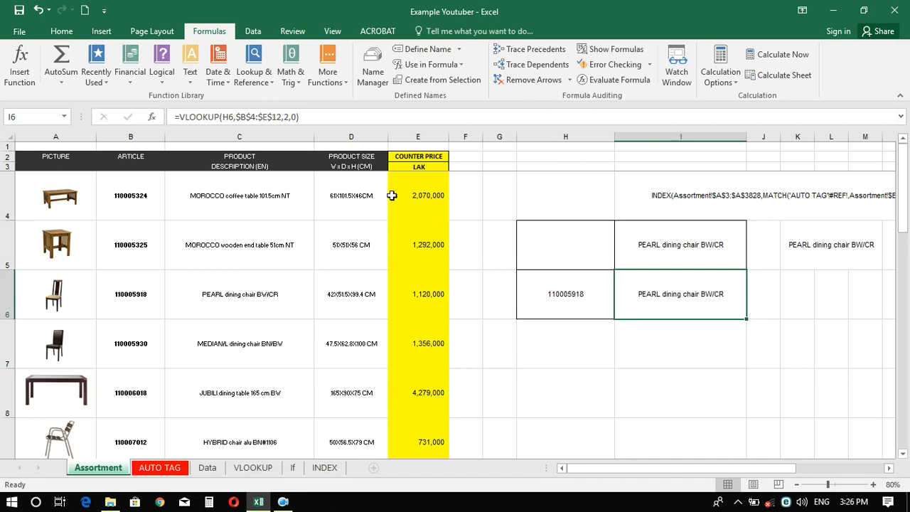
# Count the table's columns from article to counter price, and set the column index in cell I6's VLOOKUP to 4
pyautogui.click(125, 189)
pyautogui.click(220, 196)
pyautogui.click(326, 199)
pyautogui.click(405, 199)
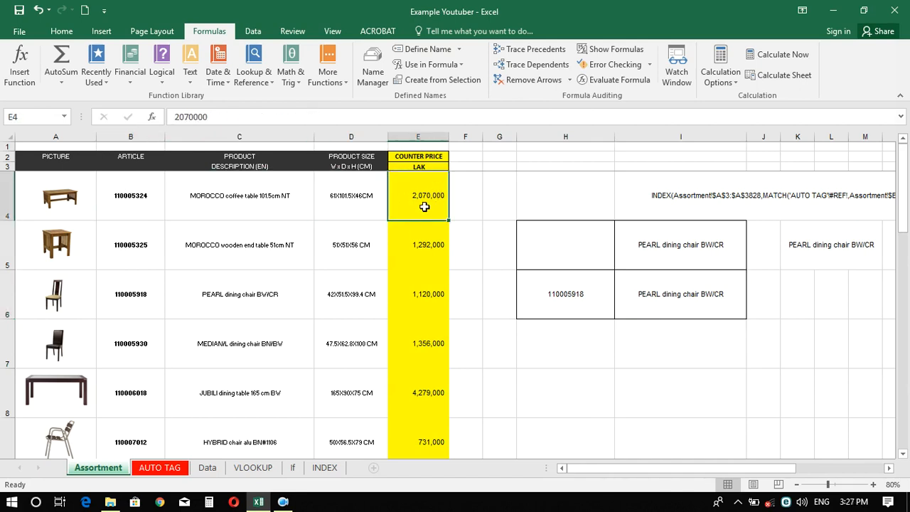
pyautogui.click(679, 296)
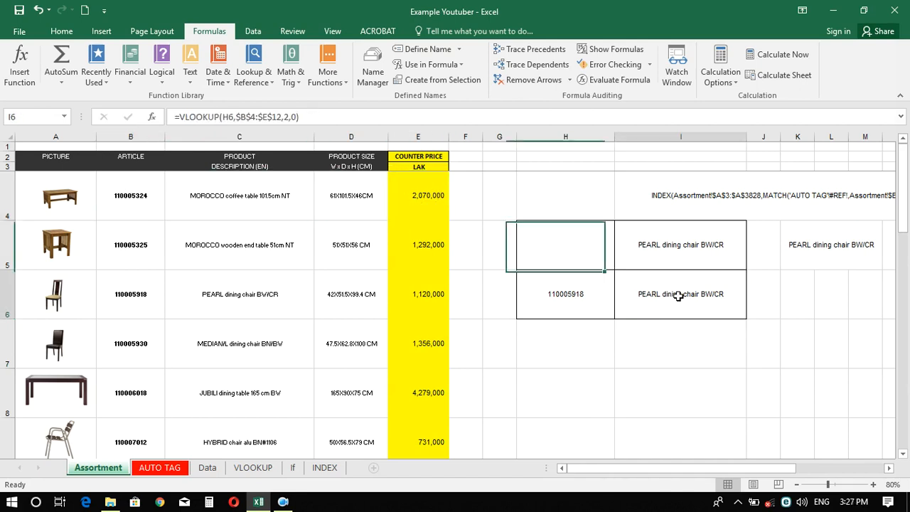
pyautogui.click(285, 116)
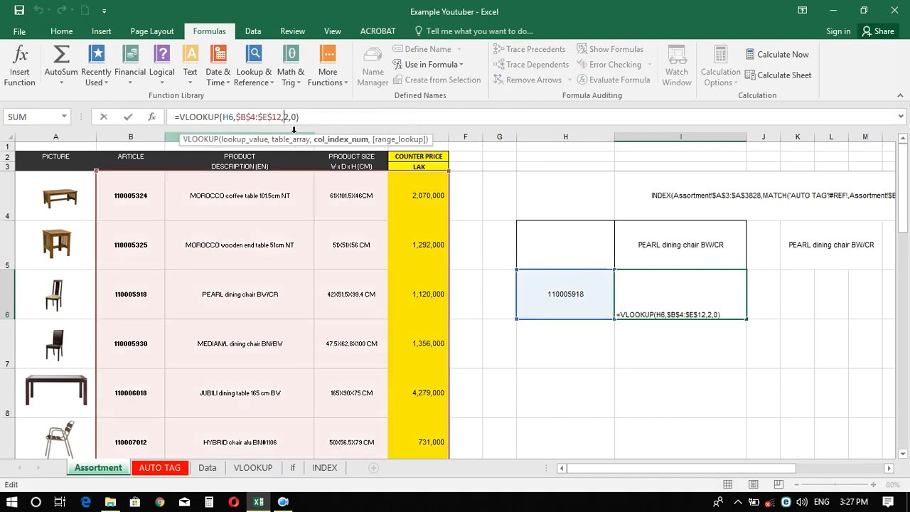
pyautogui.press('Delete')
pyautogui.write('4')
pyautogui.press('Return')
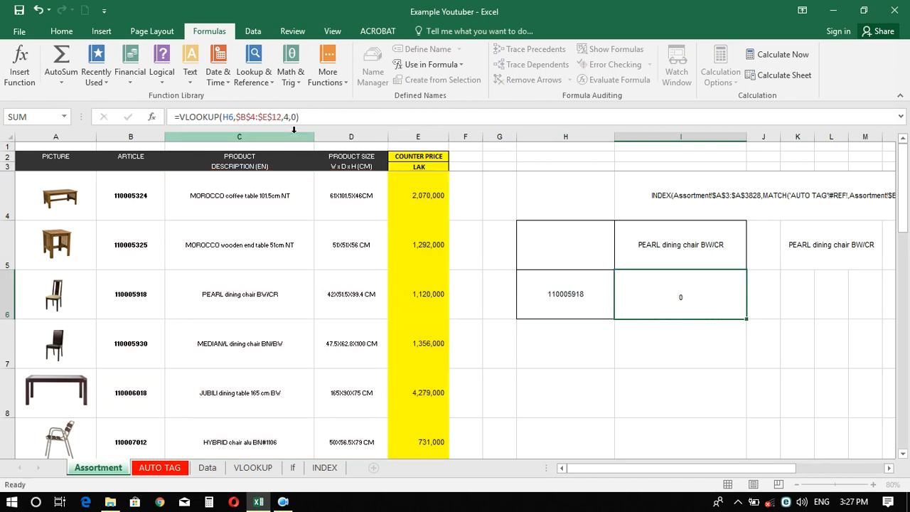
# Format the price in cell I6 with a thousands separator and no decimal places
pyautogui.click(692, 293)
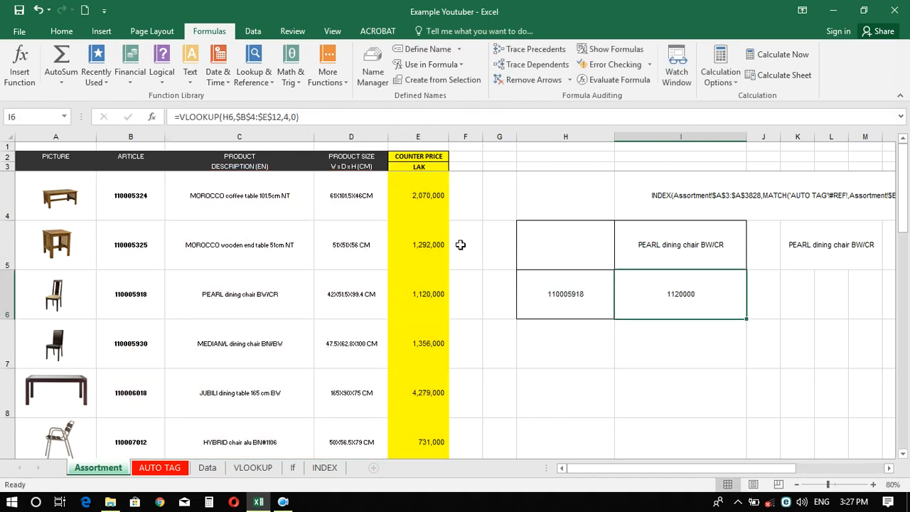
pyautogui.click(67, 31)
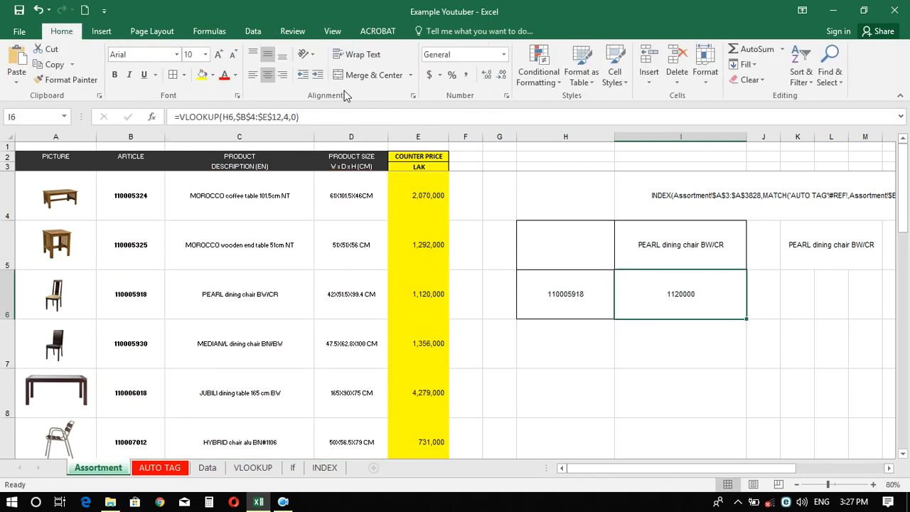
pyautogui.click(467, 77)
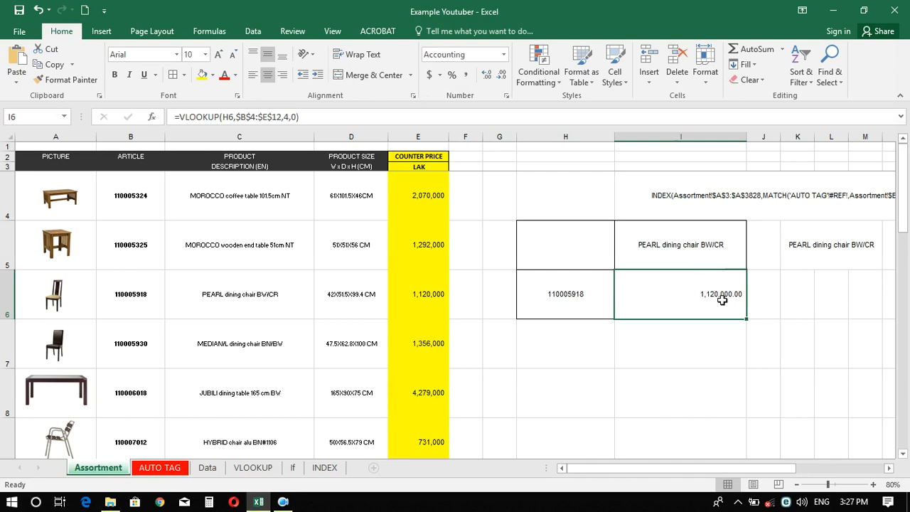
pyautogui.click(501, 76)
pyautogui.click(501, 75)
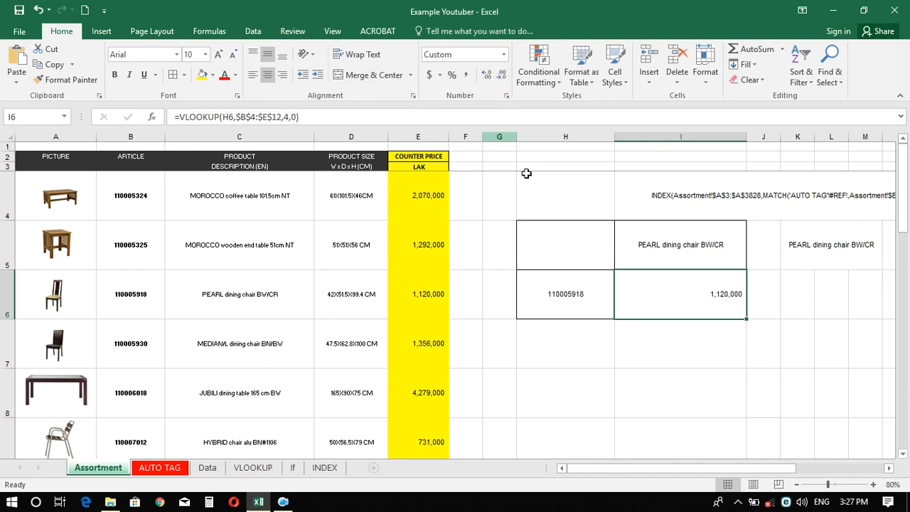
pyautogui.click(707, 353)
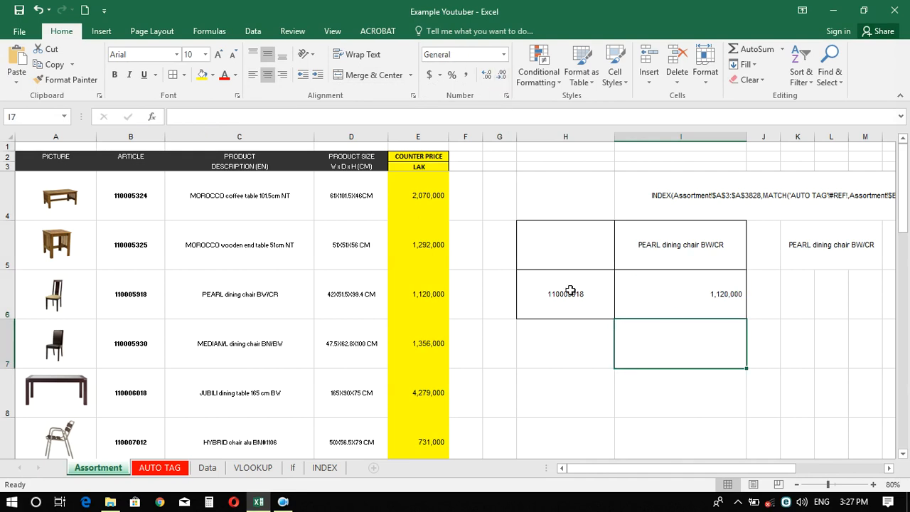
# Copy the VLOOKUP formula text from cell I5 into cell H5, keeping its references as written
pyautogui.click(559, 252)
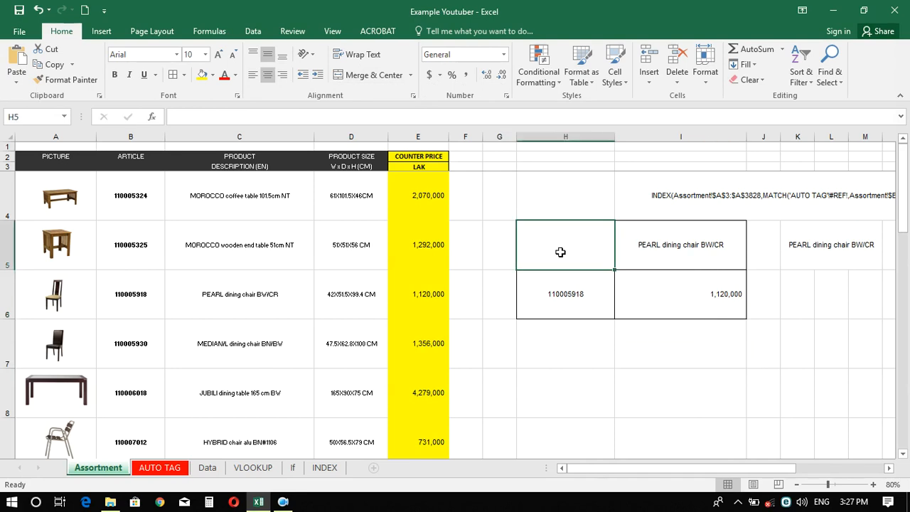
pyautogui.click(682, 251)
pyautogui.moveTo(303, 118); pyautogui.dragTo(152, 114)
pyautogui.hotkey('ctrl', 'c')
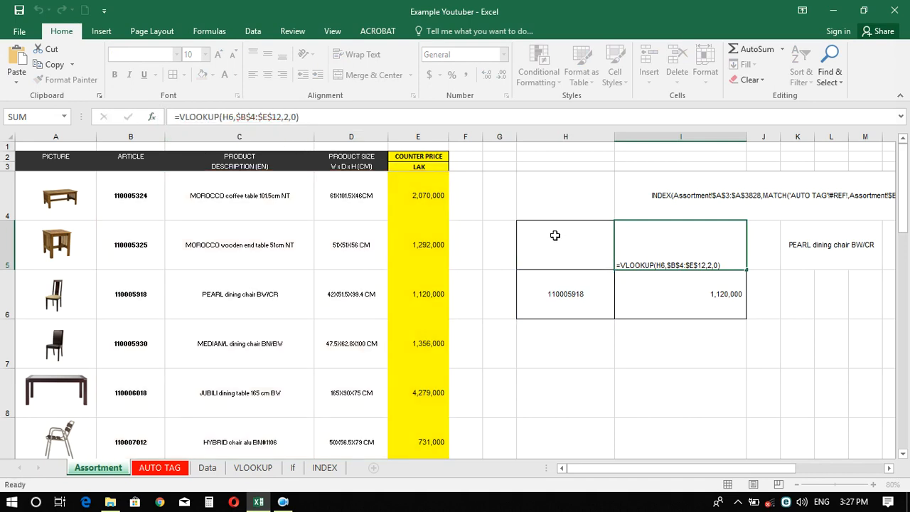
pyautogui.press('Return')
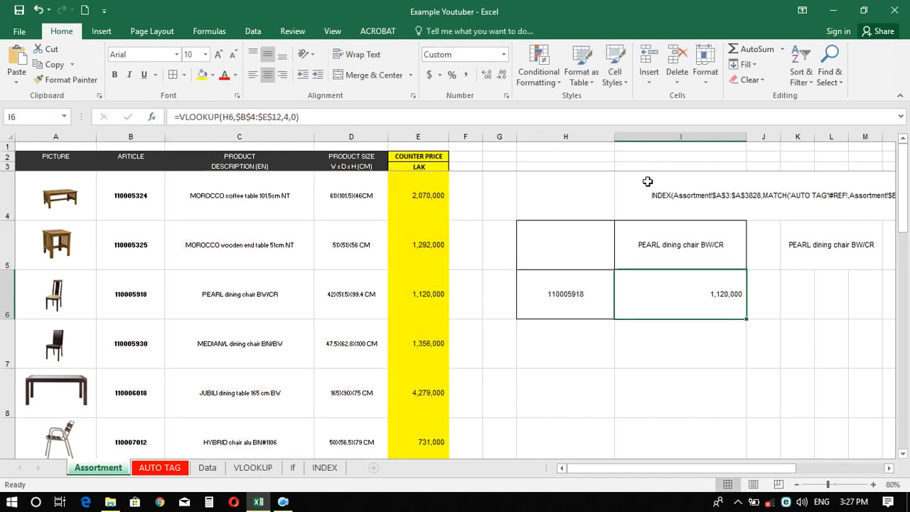
pyautogui.click(558, 247)
pyautogui.doubleClick(563, 249)
pyautogui.hotkey('ctrl', 'v')
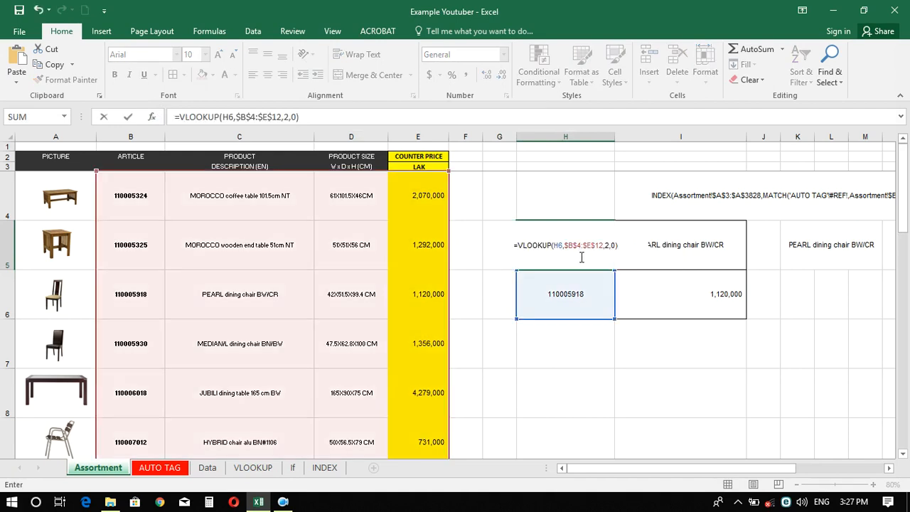
pyautogui.press('Return')
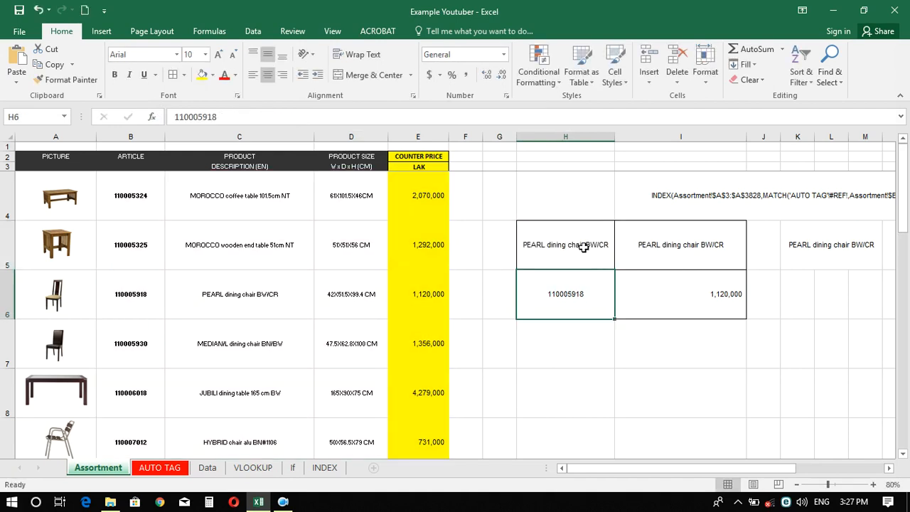
# Set the column index in cell H5's VLOOKUP to 3 for the product size, and review the lookup cells
pyautogui.click(594, 249)
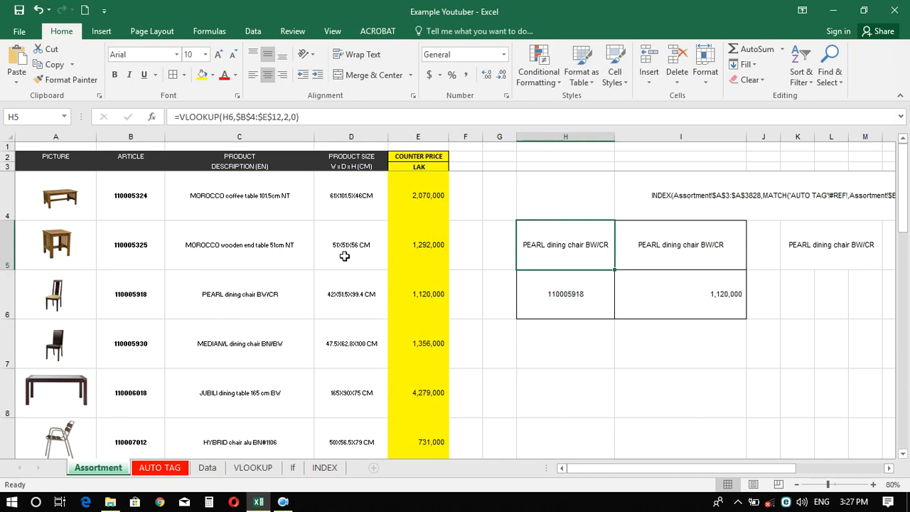
pyautogui.click(288, 117)
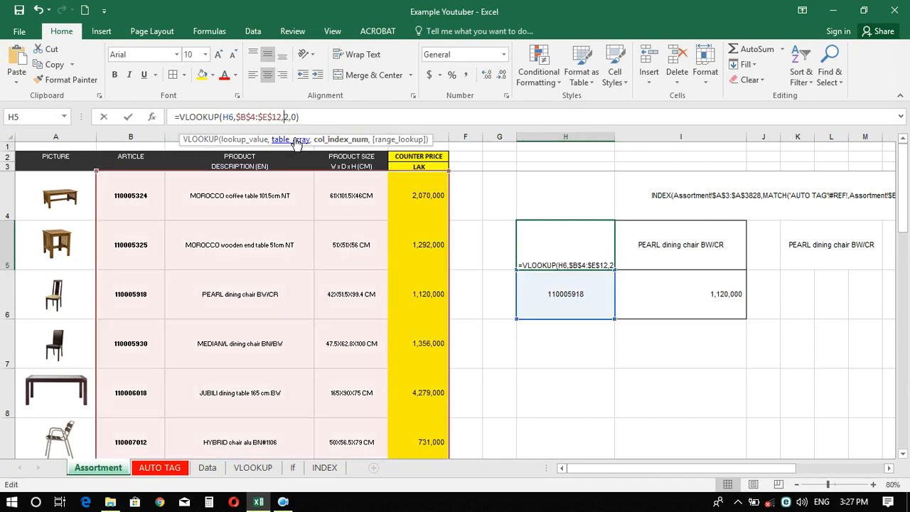
pyautogui.press('BackSpace')
pyautogui.write('3')
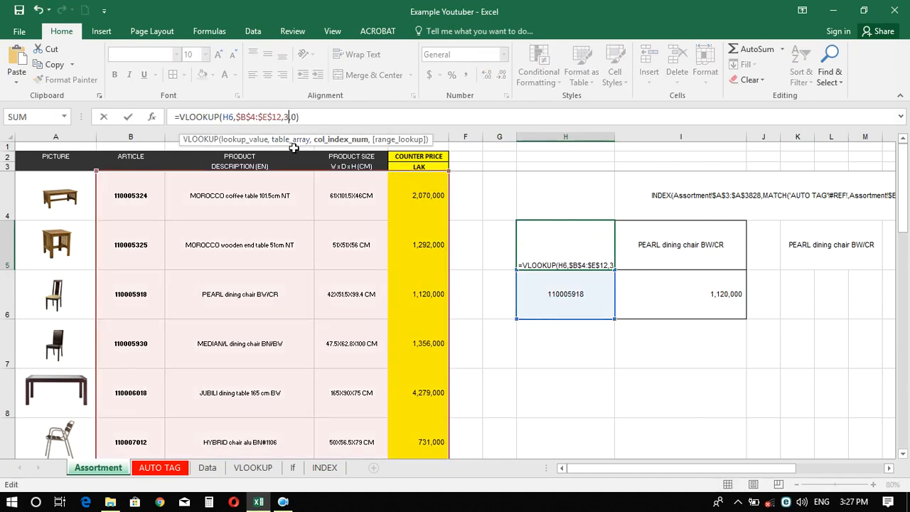
pyautogui.press('Return')
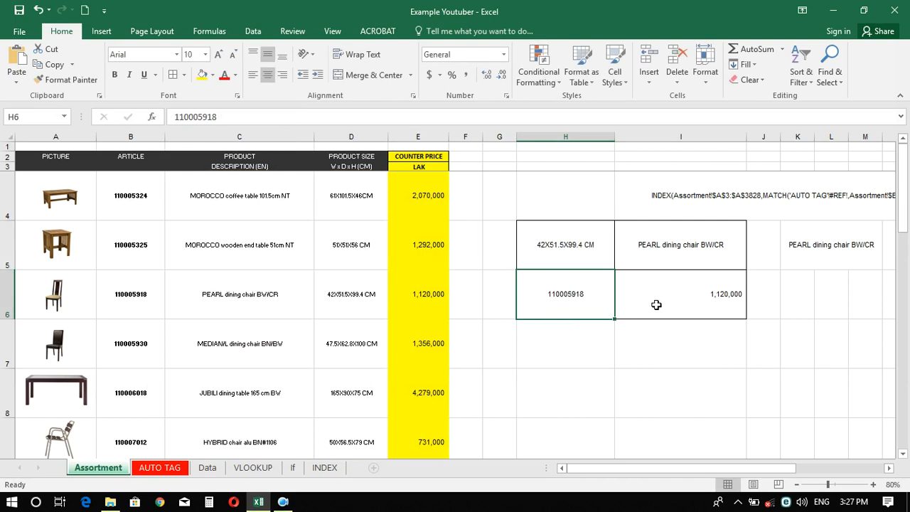
pyautogui.click(690, 301)
pyautogui.click(577, 246)
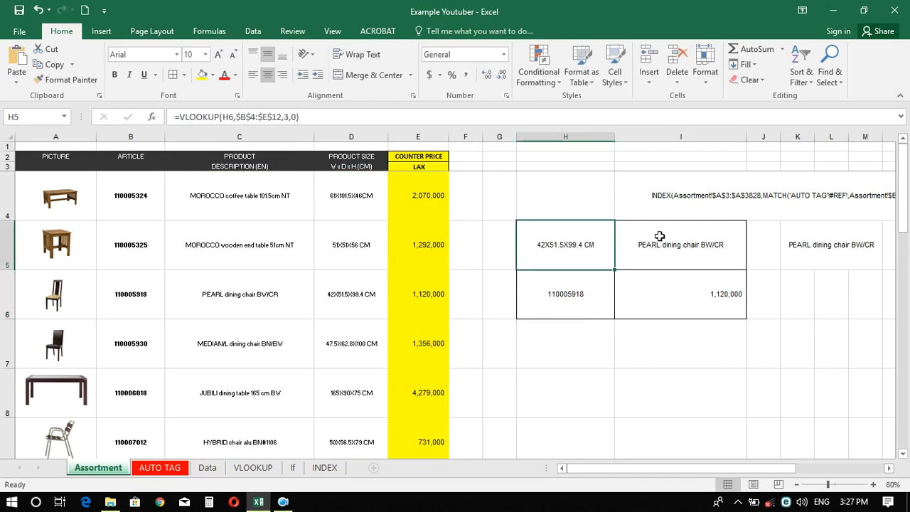
pyautogui.click(661, 236)
pyautogui.click(618, 431)
pyautogui.click(569, 312)
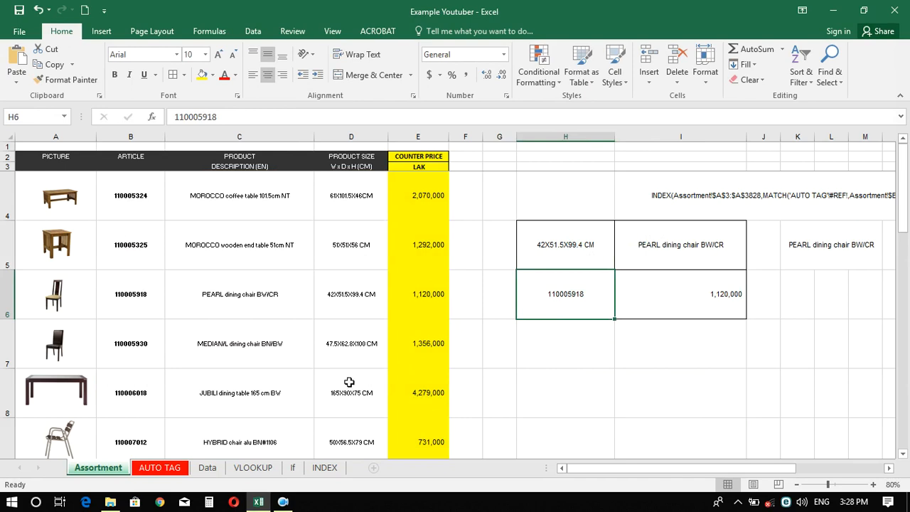
pyautogui.click(154, 395)
pyautogui.doubleClick(153, 395)
pyautogui.moveTo(154, 396); pyautogui.dragTo(110, 394)
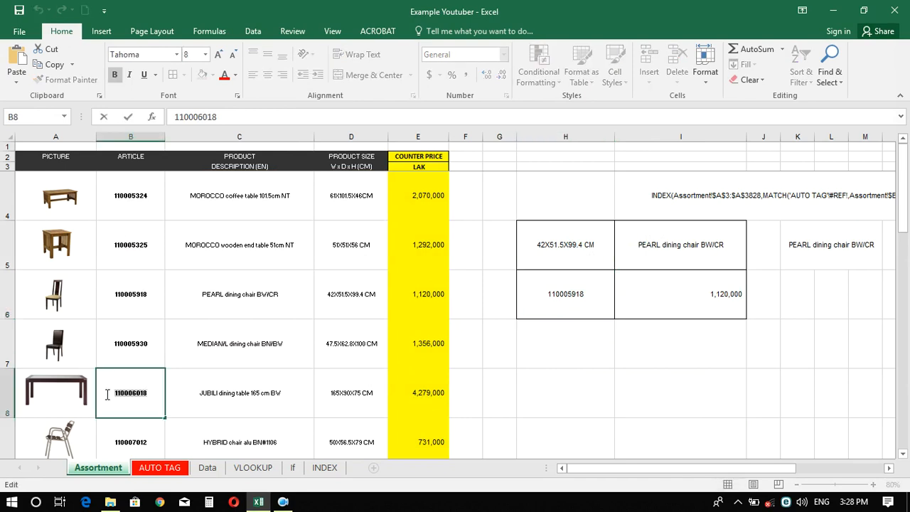
pyautogui.write('v')
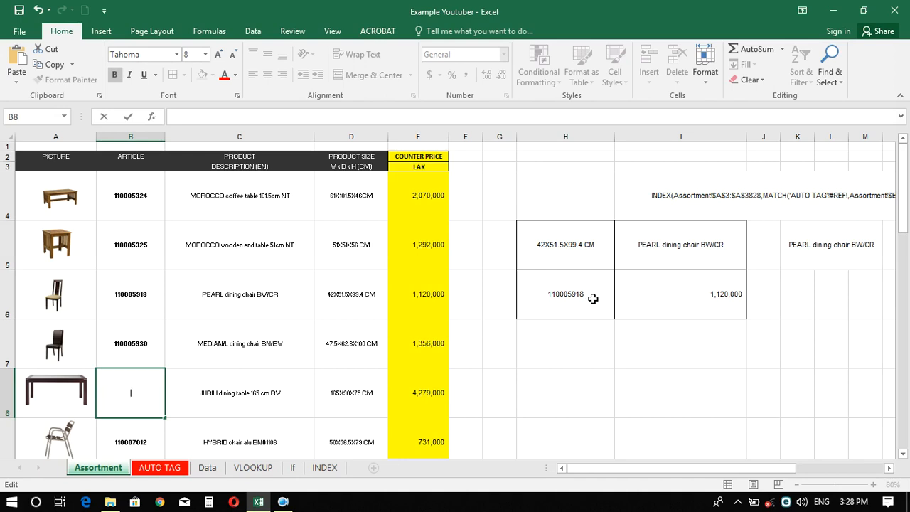
pyautogui.press('Return')
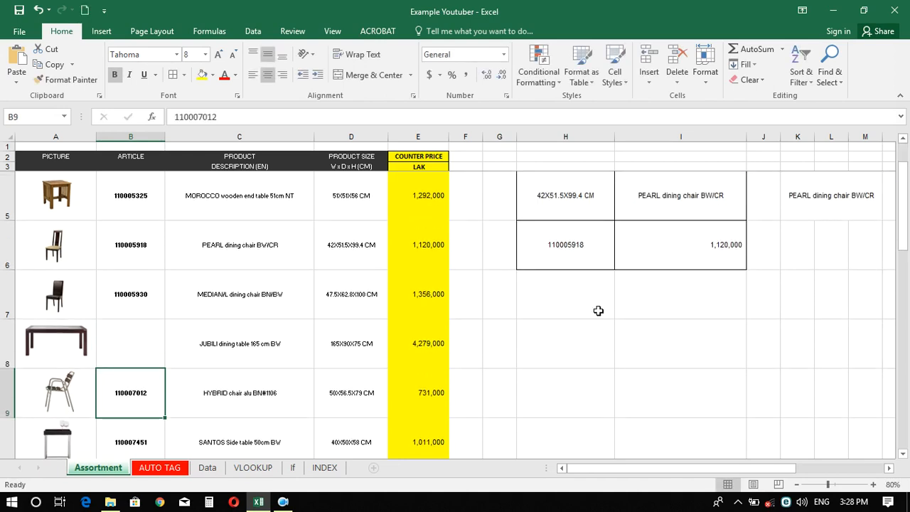
pyautogui.hotkey('ctrl', 'z')
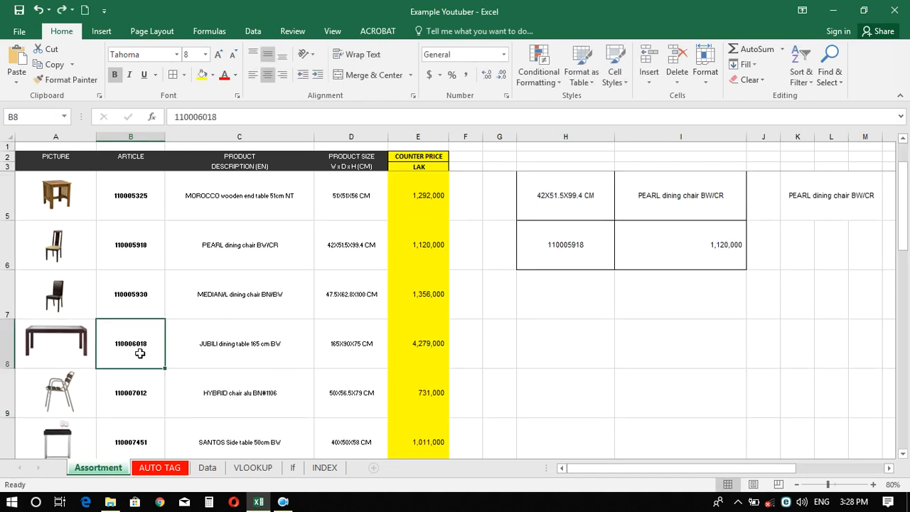
# Copy article number 110006018 from the JUBILI dining table row into lookup cell H6
pyautogui.hotkey('ctrl', 'c')
pyautogui.click(577, 245)
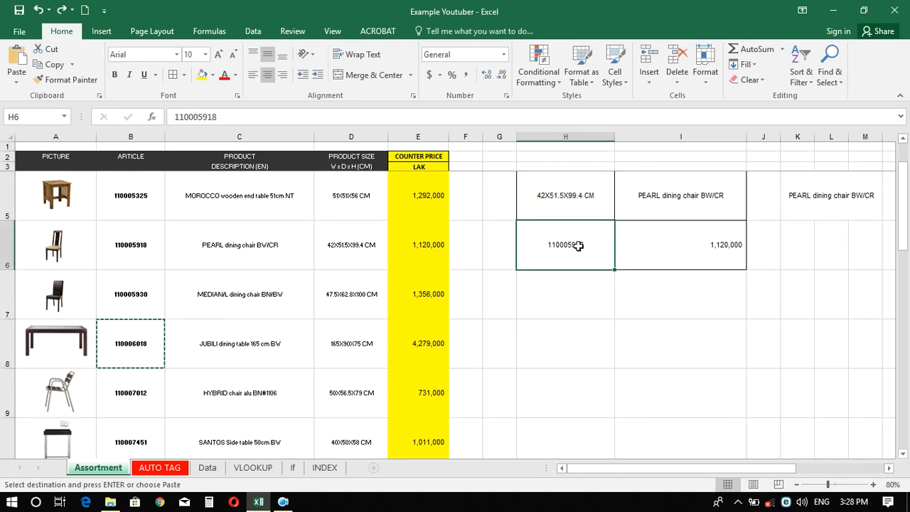
pyautogui.press('Return')
pyautogui.hotkey('ctrl', 'v')
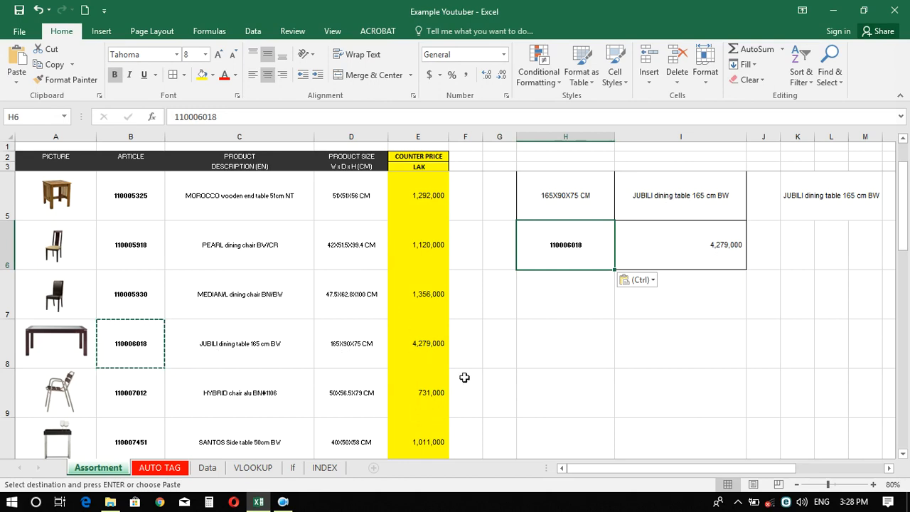
pyautogui.click(593, 307)
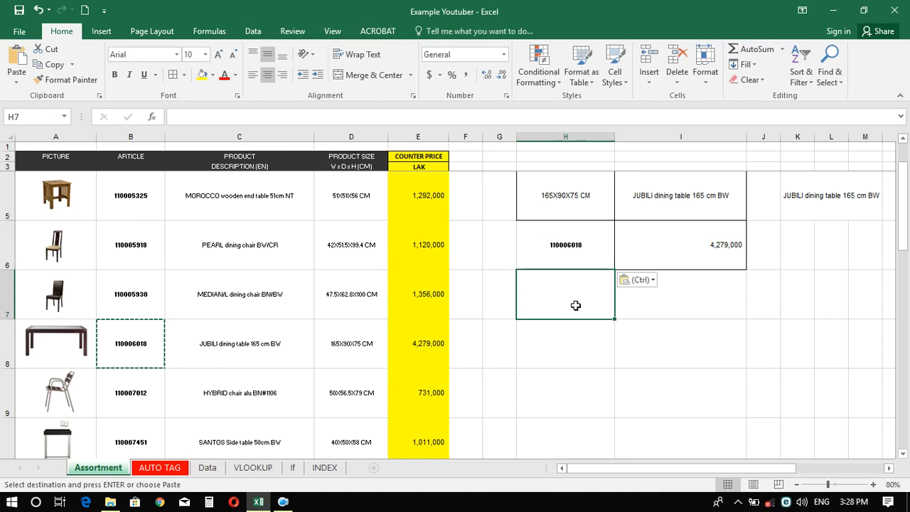
pyautogui.click(583, 249)
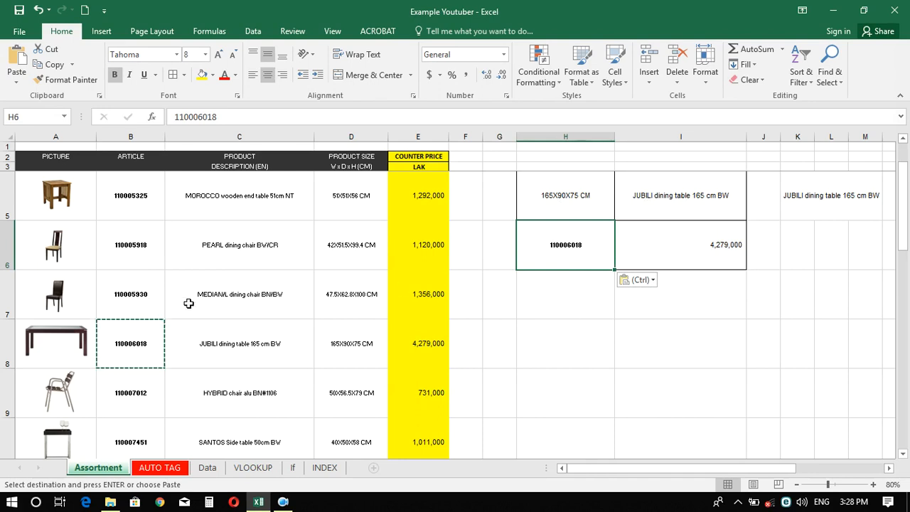
# Paste the copied article number 110006018 into the first price tag's article number cell D5 on the AUTO TAG sheet
pyautogui.click(61, 336)
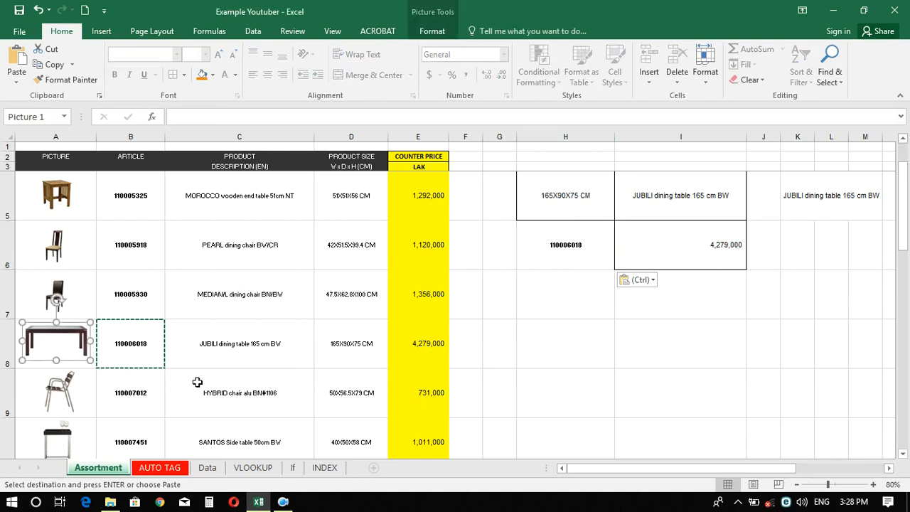
pyautogui.click(159, 467)
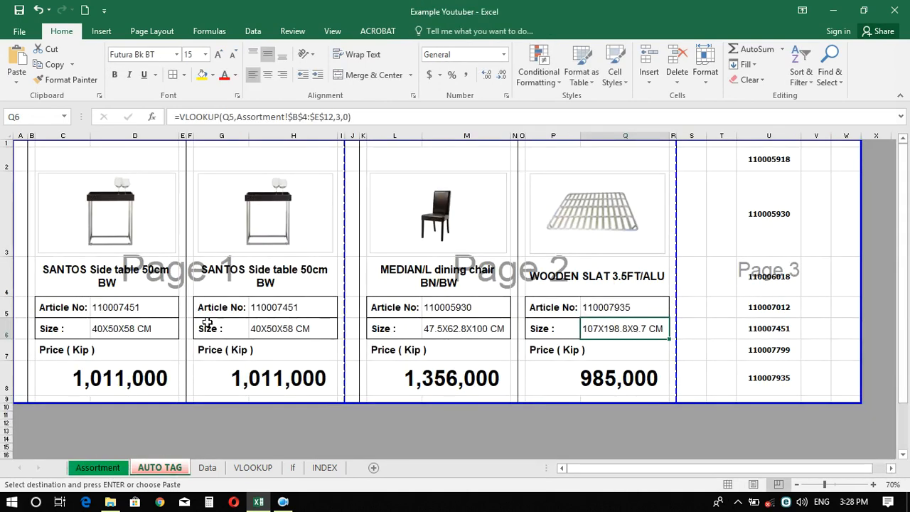
pyautogui.click(157, 312)
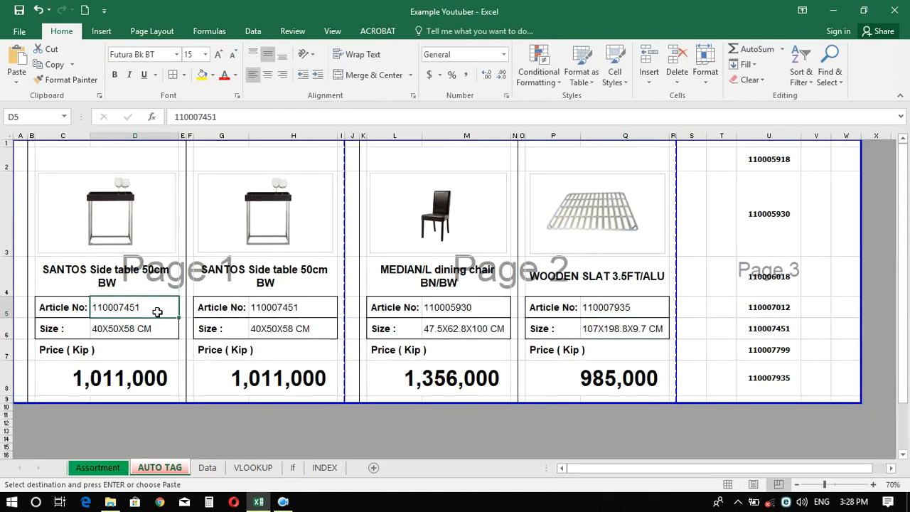
pyautogui.press('Return')
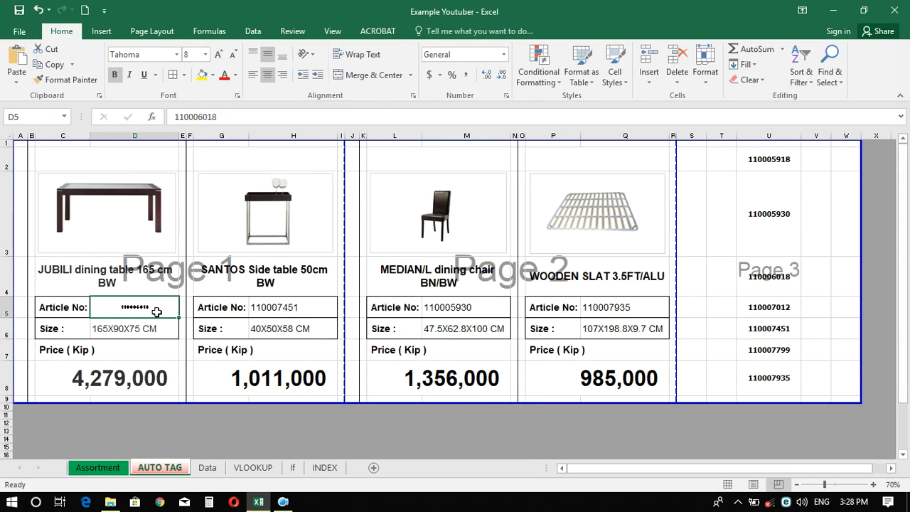
pyautogui.click(240, 308)
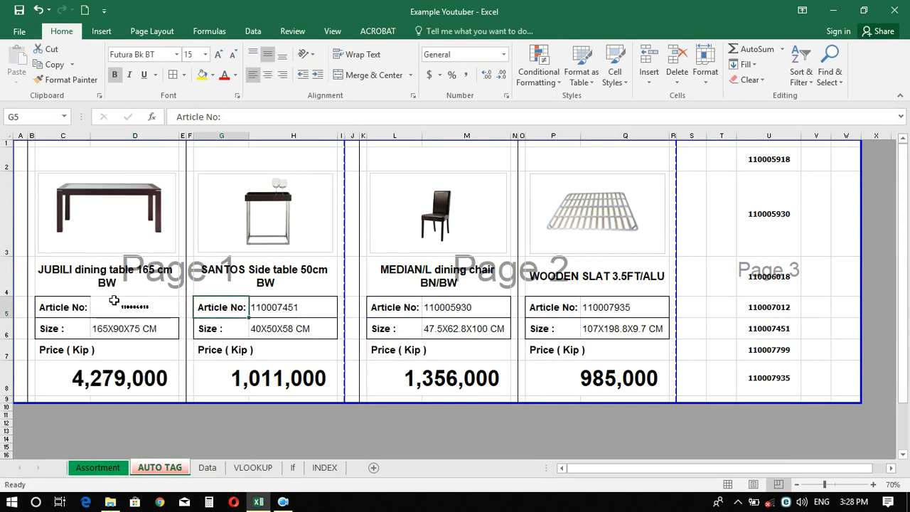
pyautogui.click(105, 469)
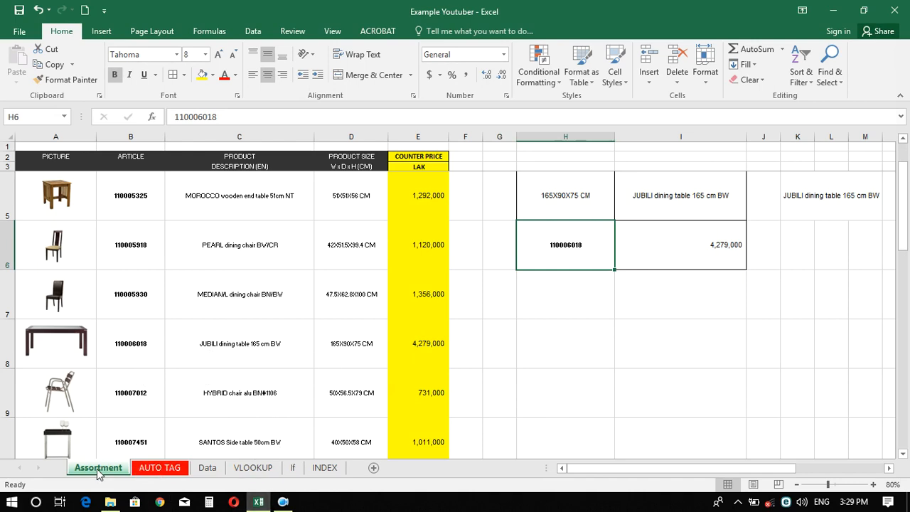
pyautogui.click(168, 471)
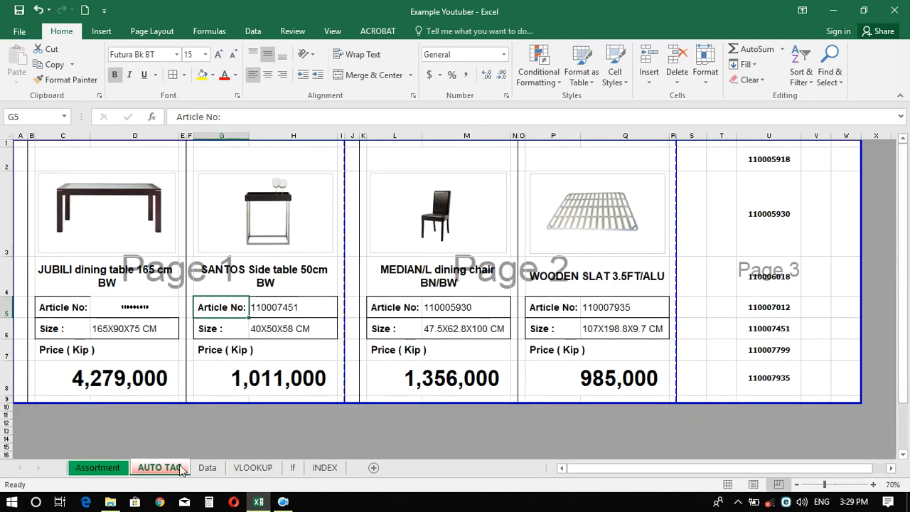
pyautogui.click(81, 470)
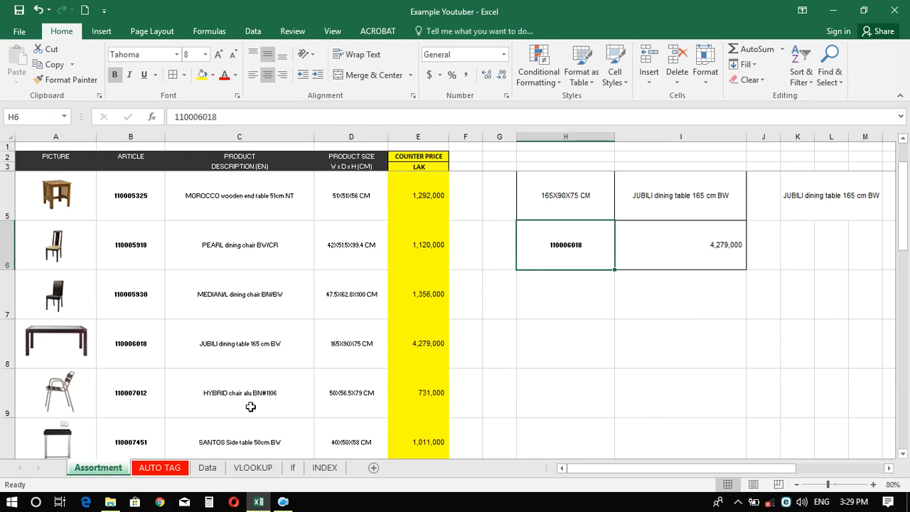
pyautogui.click(284, 503)
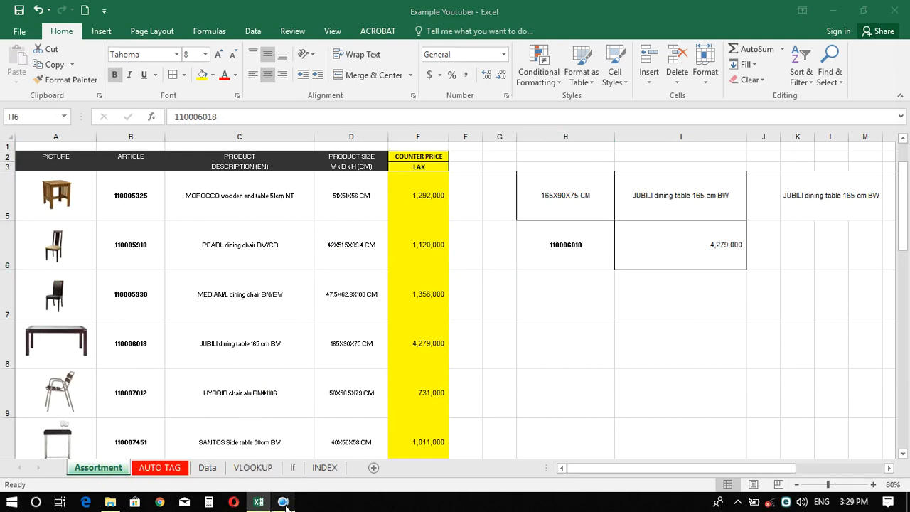